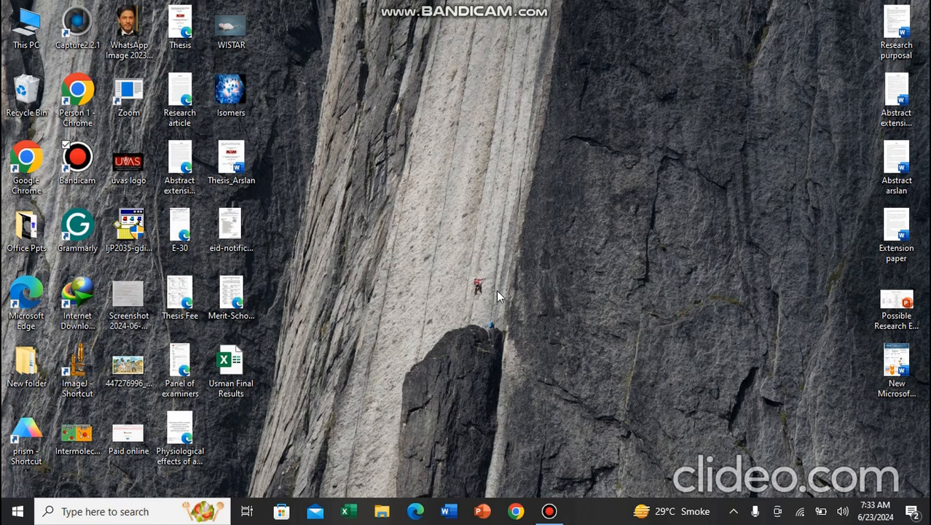
# - Open the Final Results Excel workbook from the desktop
pyautogui.doubleClick(237, 368)
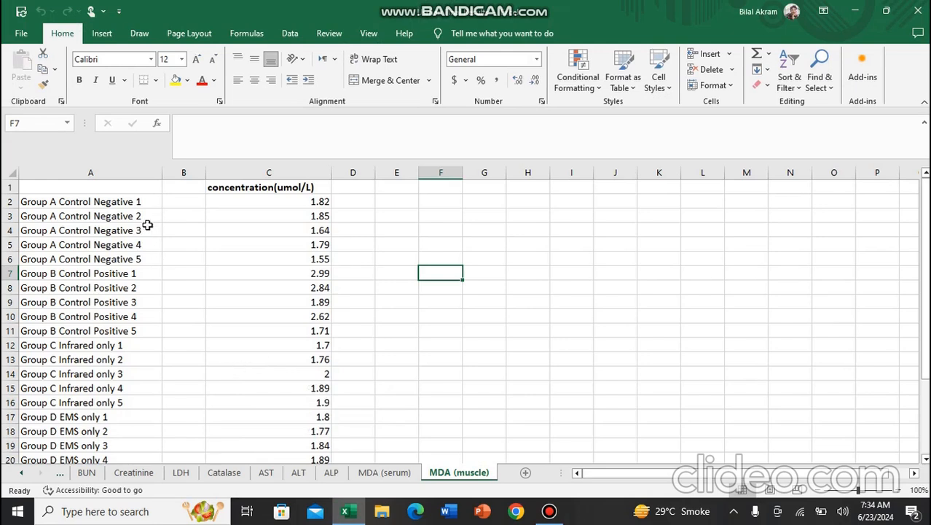
pyautogui.click(741, 74)
pyautogui.scroll(-2, 364, 260)
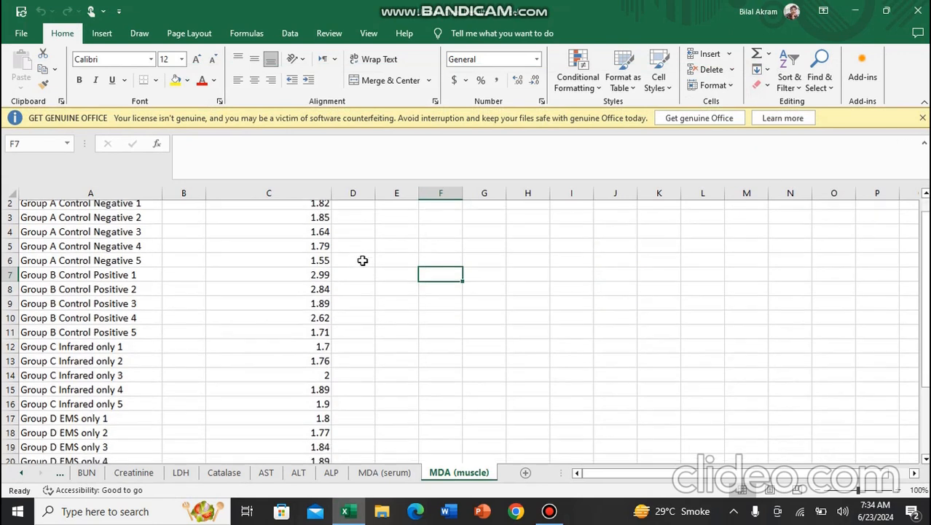
pyautogui.scroll(2, 355, 279)
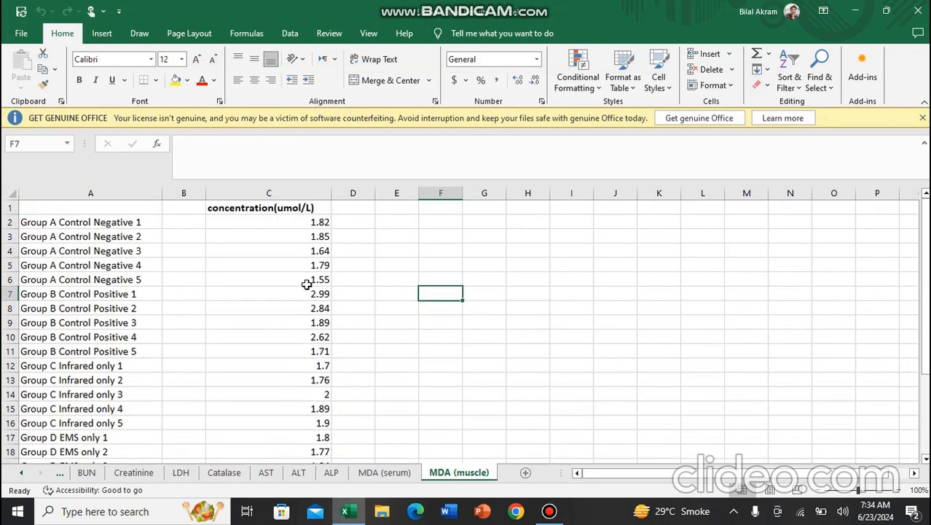
# - Examine the sample labels of groups A to E in column A of the MDA (muscle) sheet
pyautogui.click(136, 221)
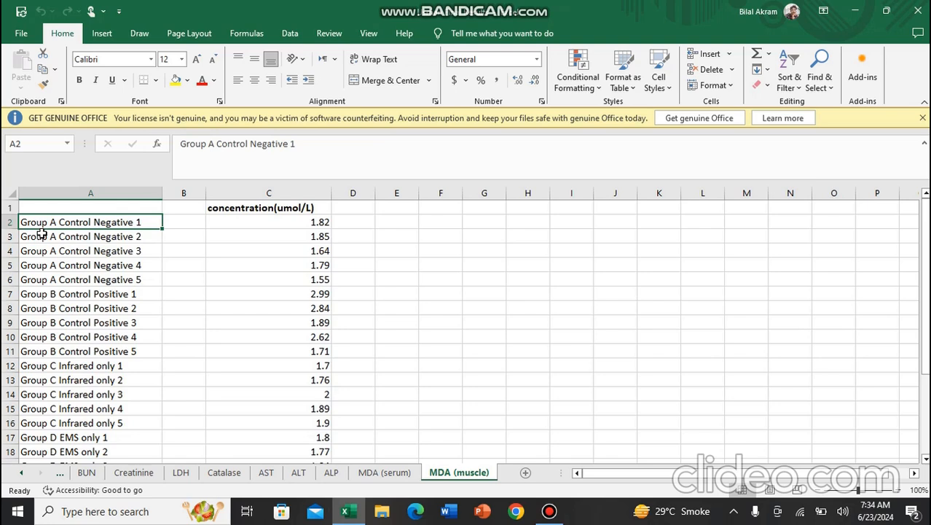
pyautogui.press('Down')
pyautogui.press('Down')
pyautogui.press('Down')
pyautogui.press('Down')
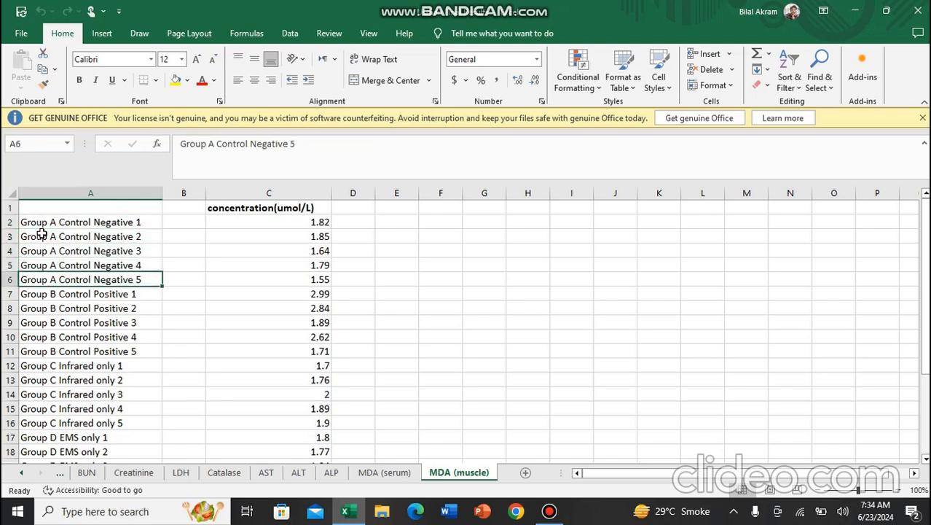
pyautogui.press('Down')
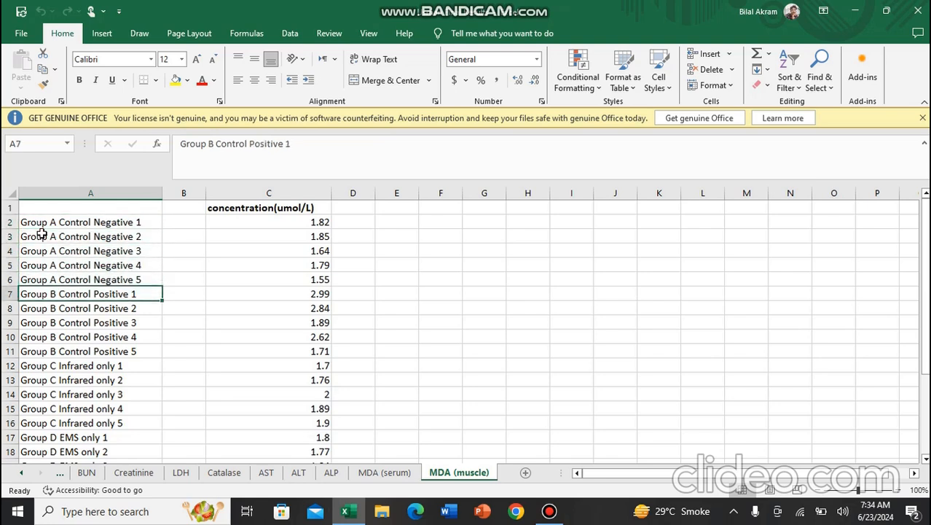
pyautogui.press('Down')
pyautogui.press('Down')
pyautogui.press('Down')
pyautogui.press('Down')
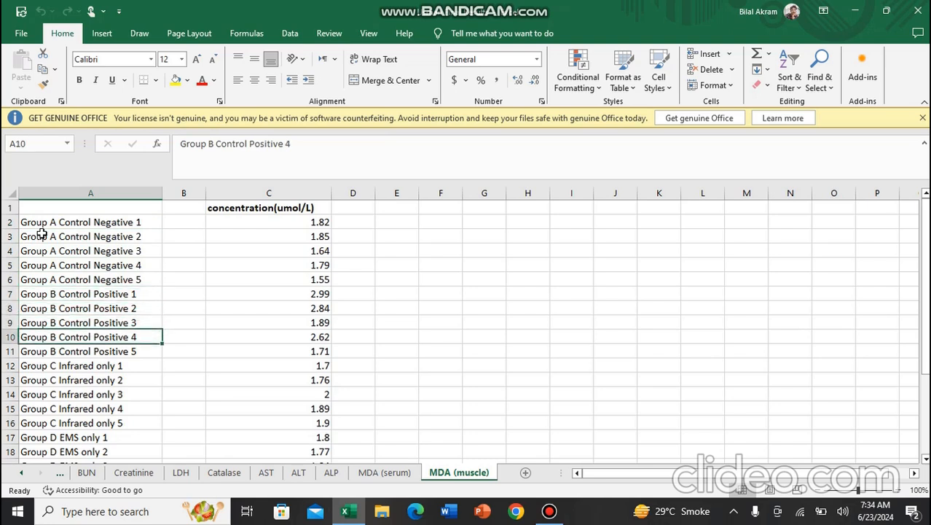
pyautogui.press('Down')
pyautogui.press('Down')
pyautogui.press('Down')
pyautogui.press('Down')
pyautogui.press('Down')
pyautogui.press('Down')
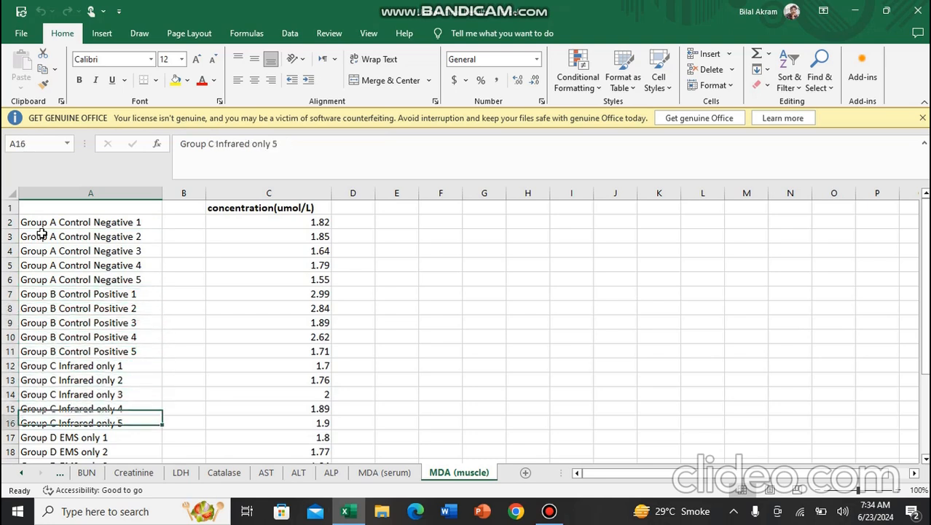
pyautogui.press('Down')
pyautogui.press('Down')
pyautogui.press('Down')
pyautogui.press('Down')
pyautogui.press('Down')
pyautogui.press('Down')
pyautogui.press('Down')
pyautogui.press('Down')
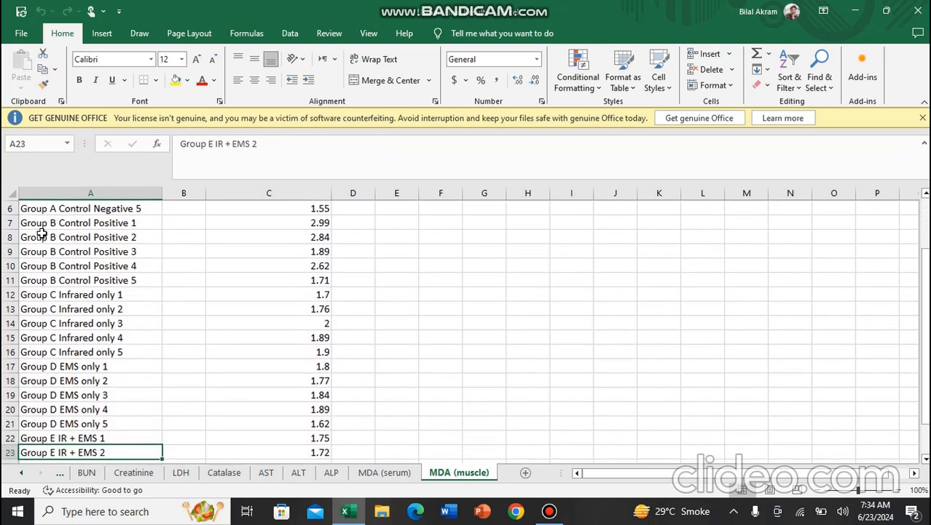
pyautogui.press('Down')
pyautogui.press('Down')
pyautogui.press('Up')
pyautogui.press('Up')
pyautogui.press('Up')
pyautogui.press('Up')
pyautogui.press('Up')
pyautogui.press('Up')
pyautogui.press('Up')
pyautogui.press('Up')
pyautogui.press('Up')
pyautogui.press('Up')
pyautogui.press('Up')
pyautogui.press('Up')
pyautogui.press('Up')
pyautogui.press('Up')
pyautogui.press('Up')
pyautogui.press('Up')
pyautogui.press('Up')
pyautogui.press('Up')
pyautogui.press('Up')
pyautogui.press('Up')
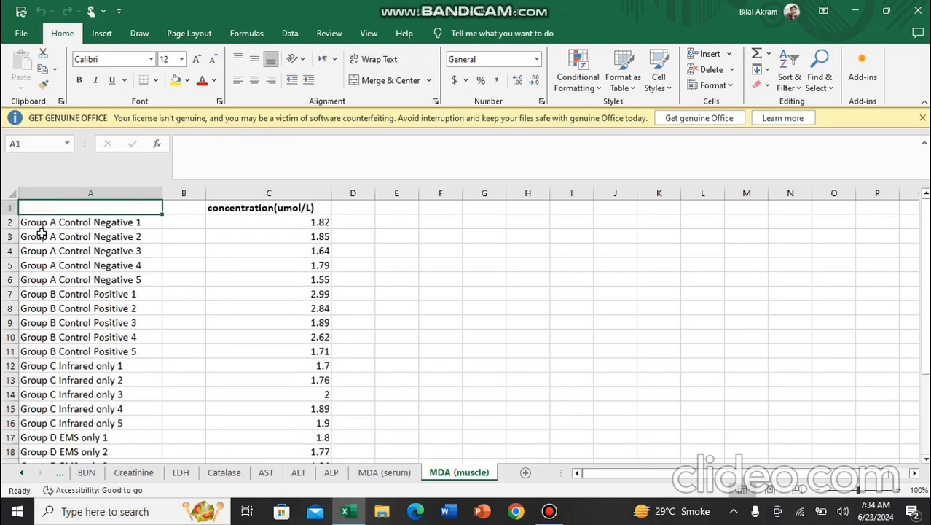
# - Add a new worksheet and enter "group a control negative 1" in cell A2
pyautogui.click(523, 472)
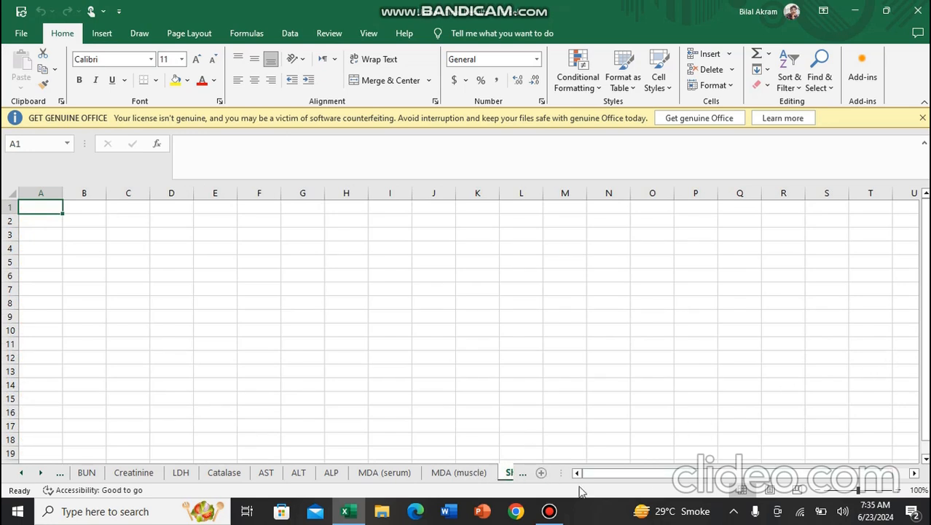
pyautogui.click(523, 474)
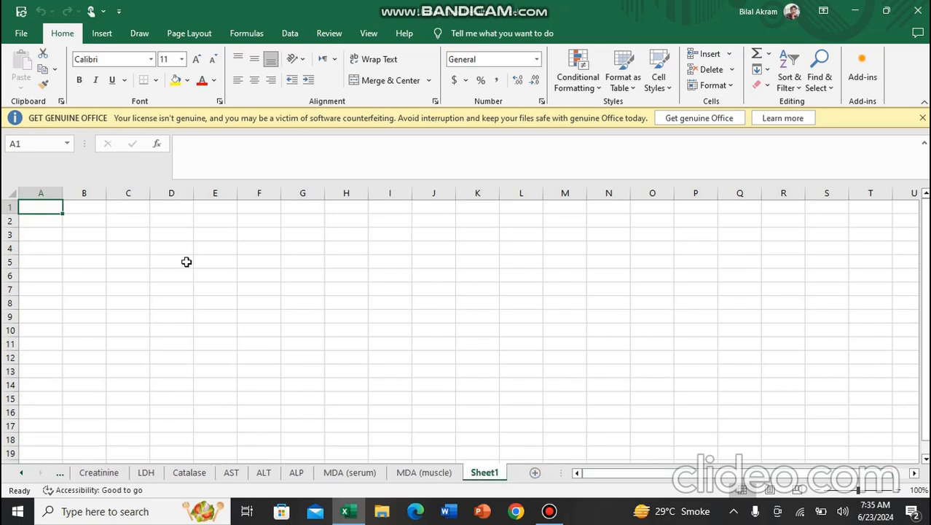
pyautogui.click(50, 222)
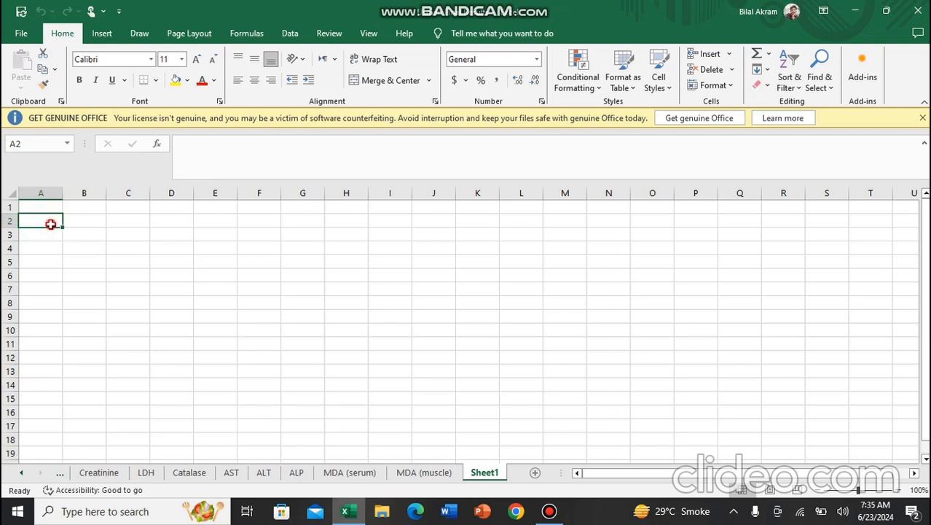
pyautogui.write('group ')
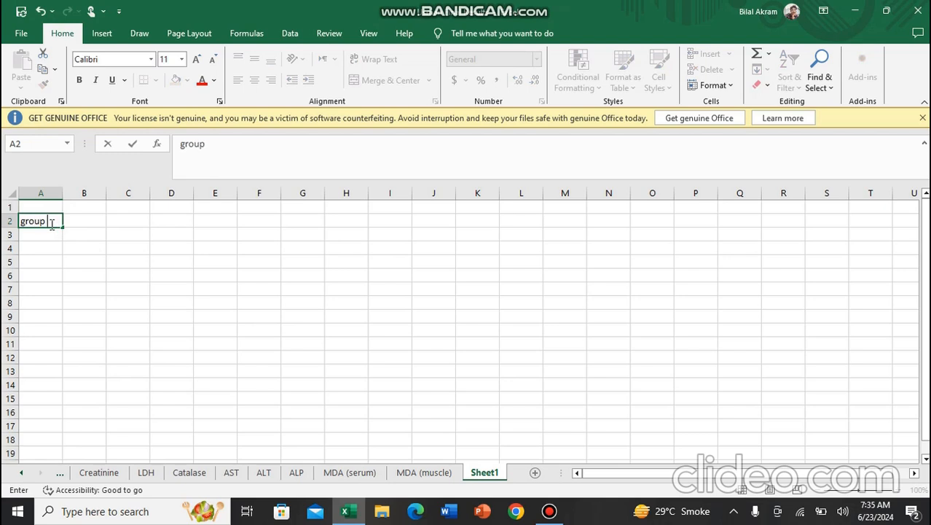
pyautogui.write('a contro')
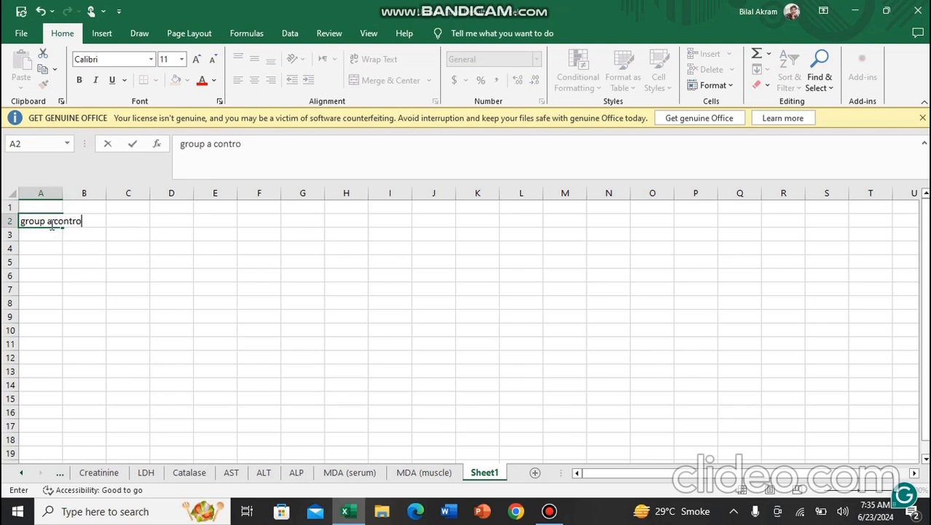
pyautogui.write('l negat')
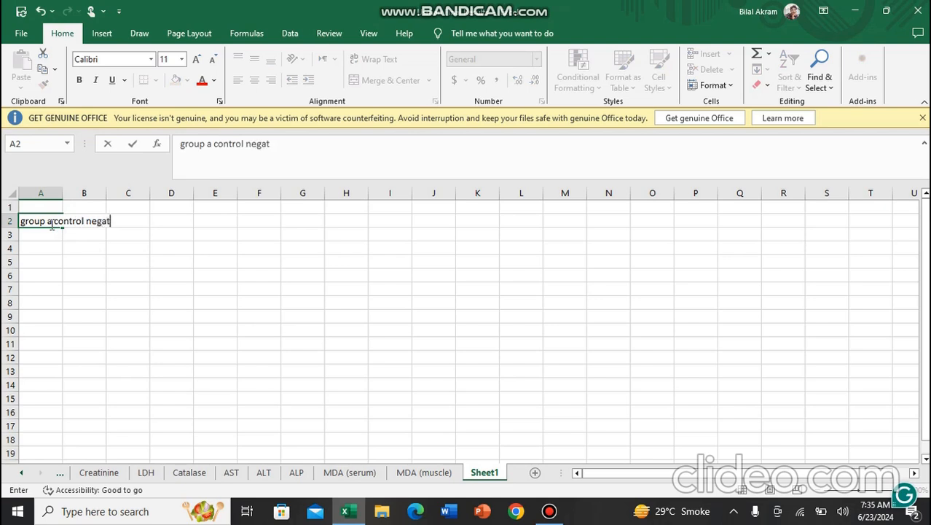
pyautogui.write('ive 1')
pyautogui.click(140, 316)
# - Widen column A to fit the label and fill the numbered series from A2 down to A6
pyautogui.moveTo(63, 192); pyautogui.dragTo(142, 192)
pyautogui.click(126, 216)
pyautogui.moveTo(141, 227)
pyautogui.mouseDown()
pyautogui.moveTo(131, 279)
pyautogui.moveTo(144, 226)
pyautogui.mouseUp()
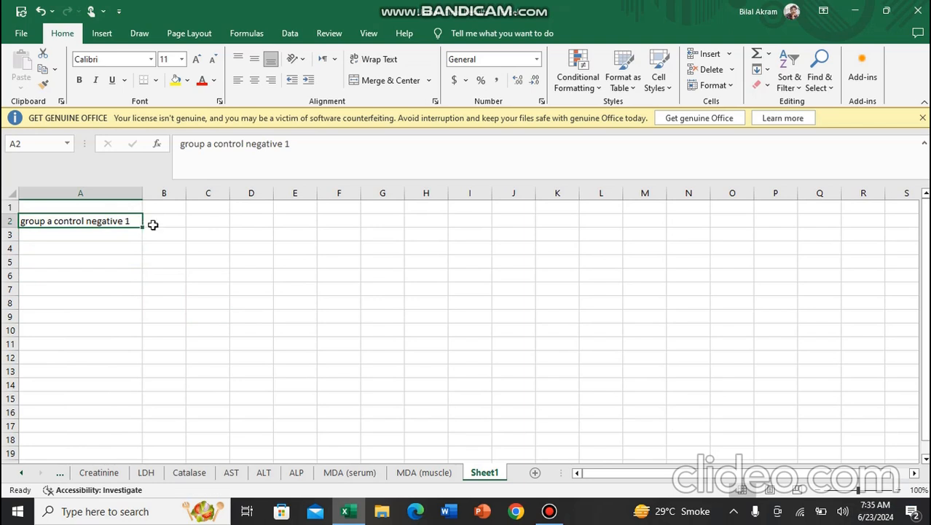
pyautogui.click(426, 266)
pyautogui.click(128, 216)
pyautogui.moveTo(144, 226); pyautogui.dragTo(131, 278)
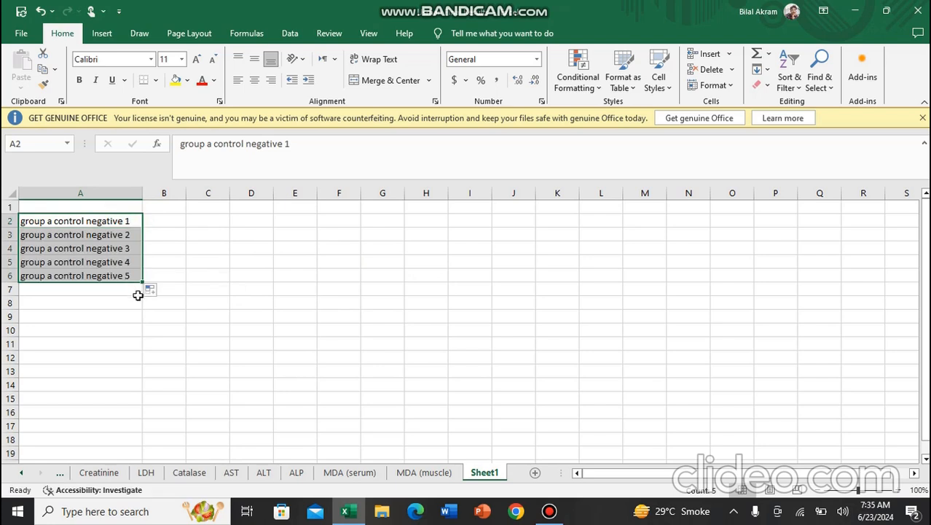
# - Enter "group b control positive 1" in A7 and fill the numbered series down to A11
pyautogui.click(88, 291)
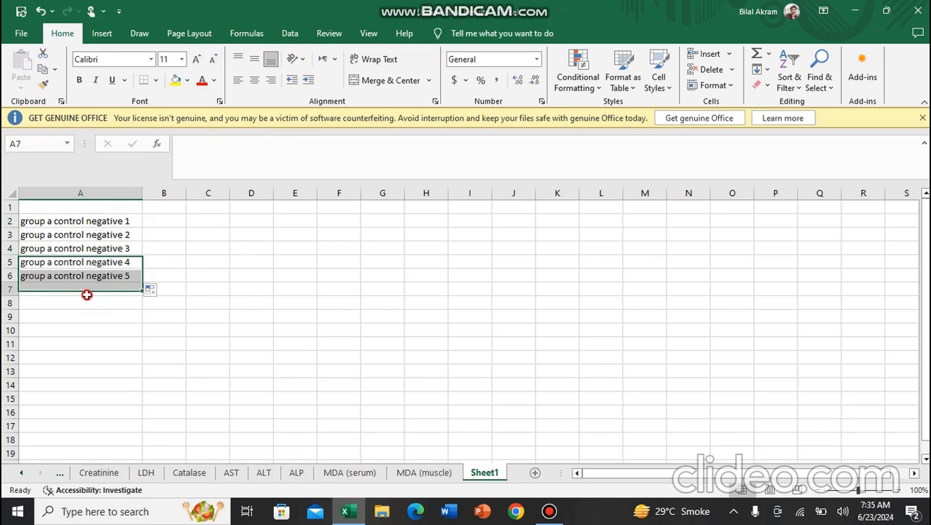
pyautogui.write('g')
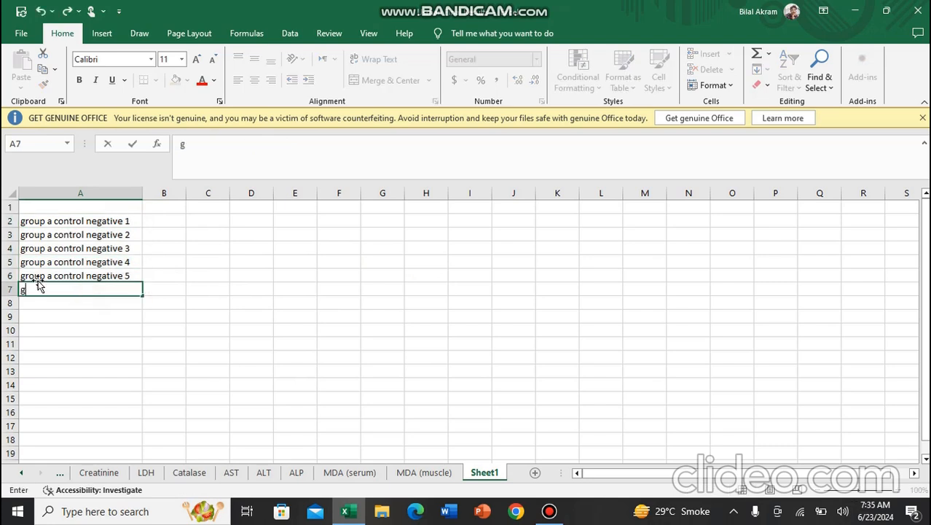
pyautogui.write('roup')
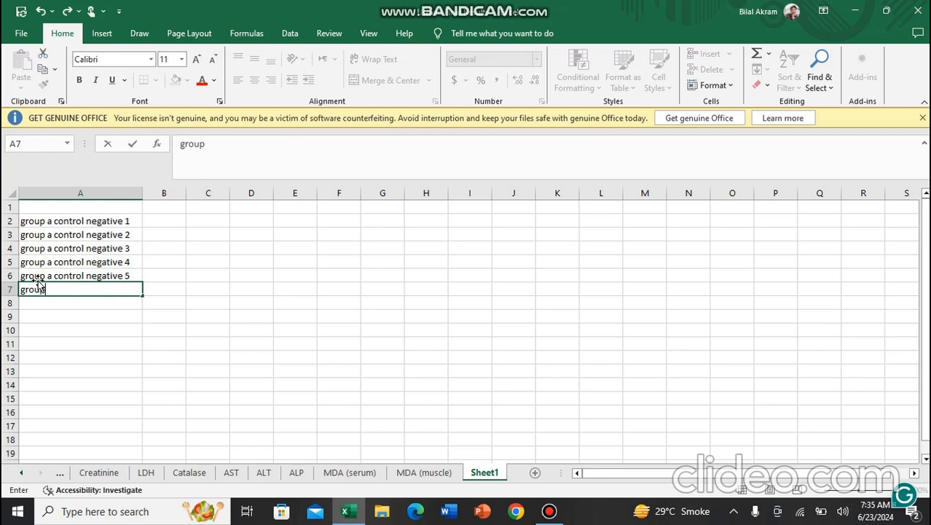
pyautogui.write(' b control p')
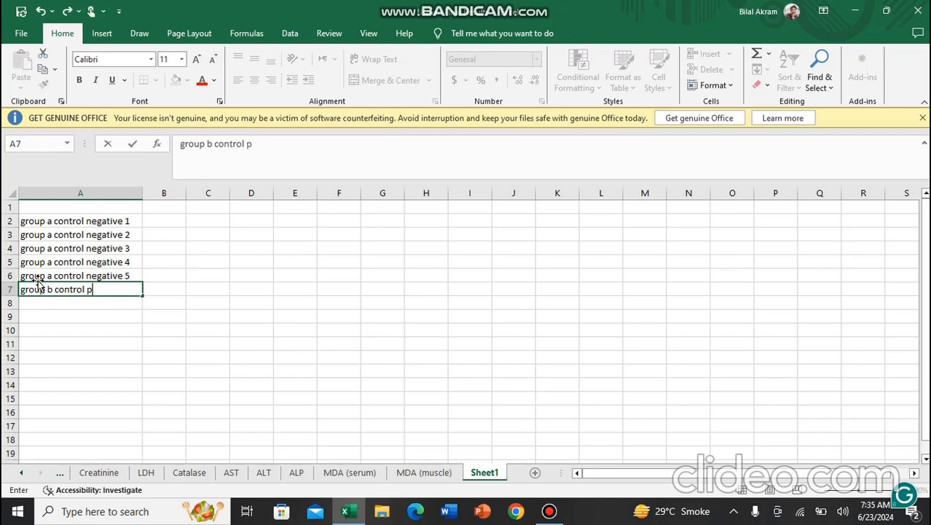
pyautogui.write('ositive 1')
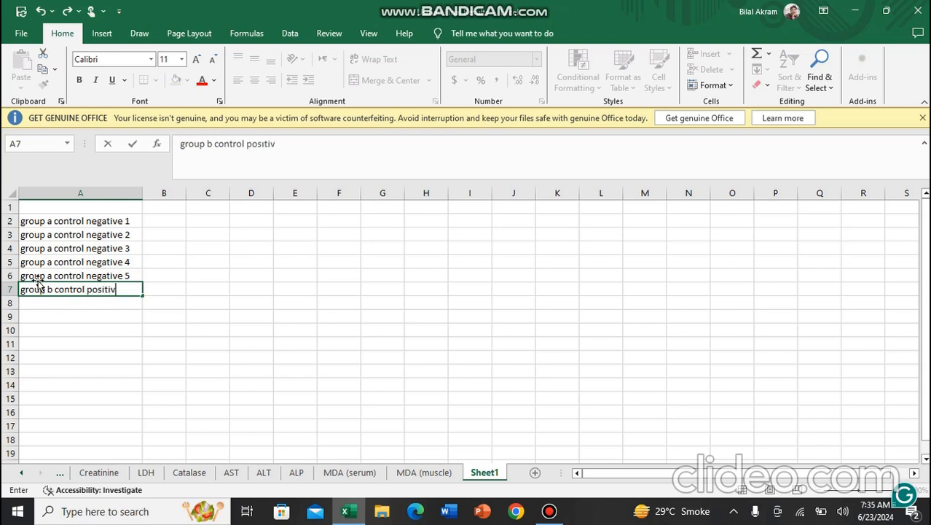
pyautogui.click(206, 263)
pyautogui.click(125, 289)
pyautogui.moveTo(144, 298); pyautogui.dragTo(142, 345)
pyautogui.click(209, 331)
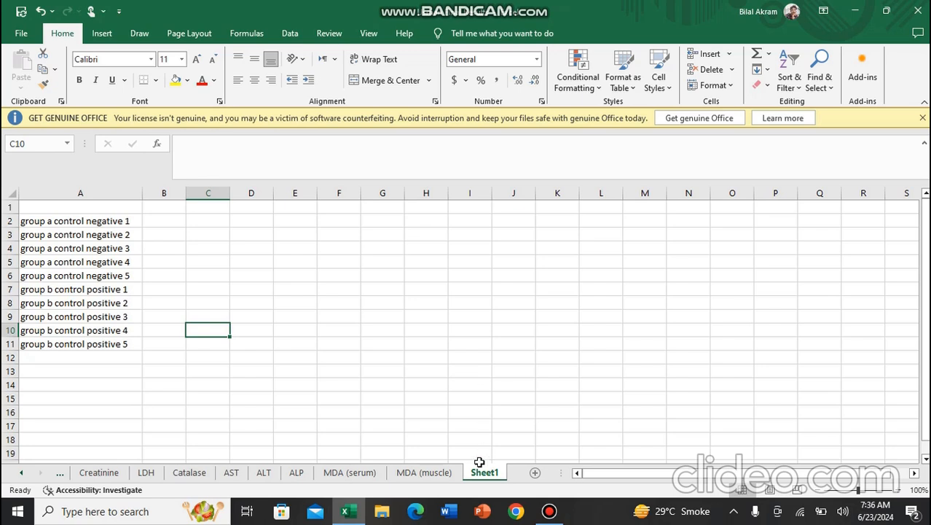
# - Enter the sample values 1, 2, 3, 67 and 78 in cells B2 to B6
pyautogui.click(174, 223)
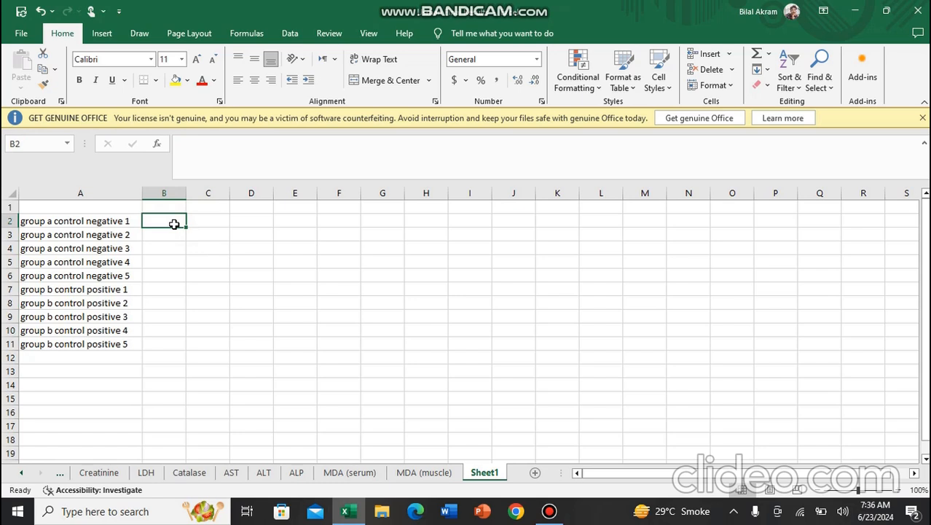
pyautogui.write('1')
pyautogui.press('Return')
pyautogui.write('2')
pyautogui.press('Return')
pyautogui.write('3')
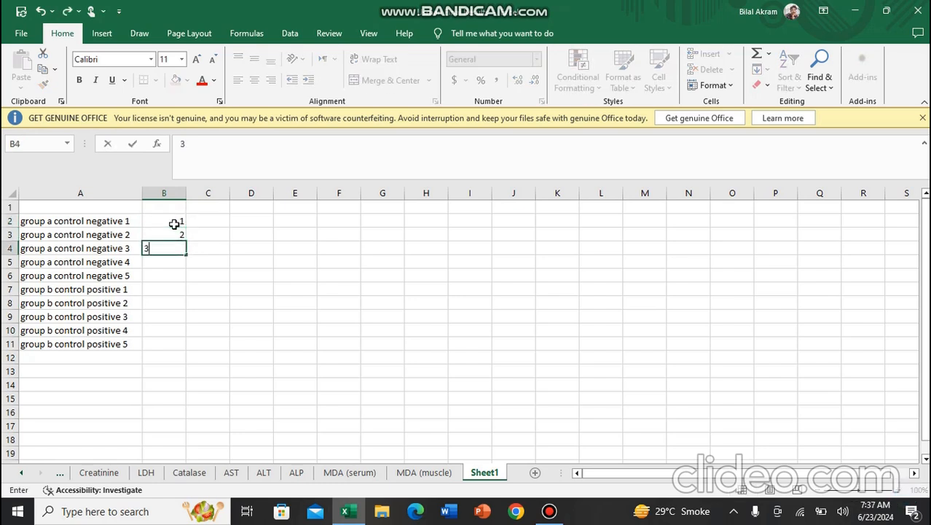
pyautogui.press('Return')
pyautogui.write('67')
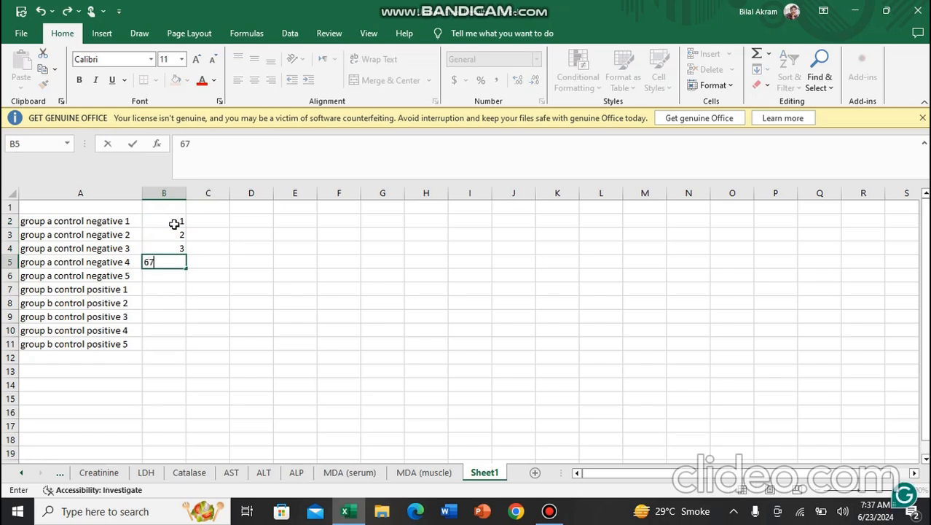
pyautogui.press('Return')
pyautogui.write('78')
pyautogui.press('Return')
pyautogui.press('Return')
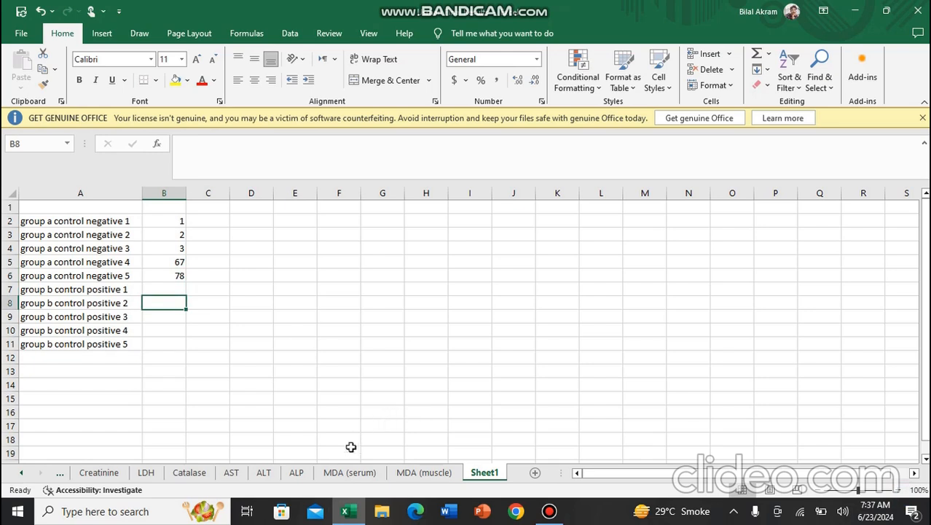
# - Examine the (umol/L) values in column C of the MDA (serum) sheet
pyautogui.click(349, 474)
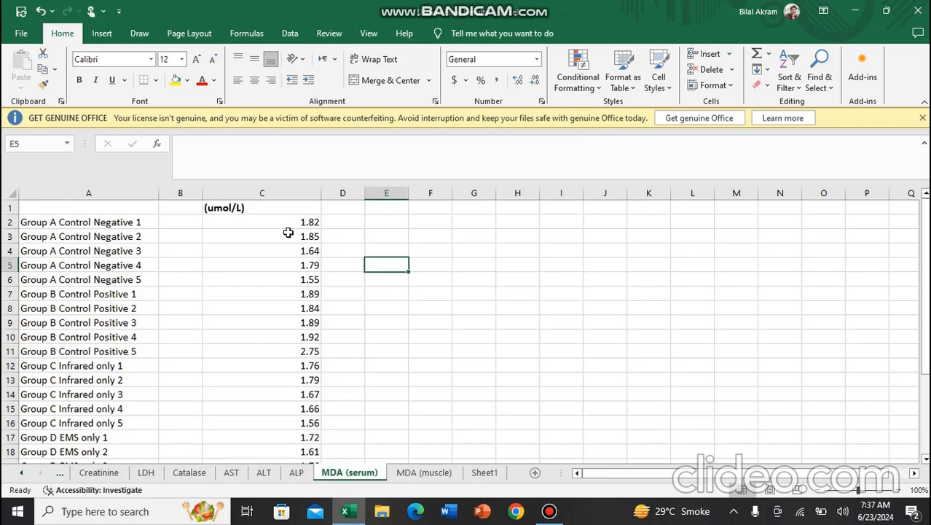
pyautogui.click(309, 226)
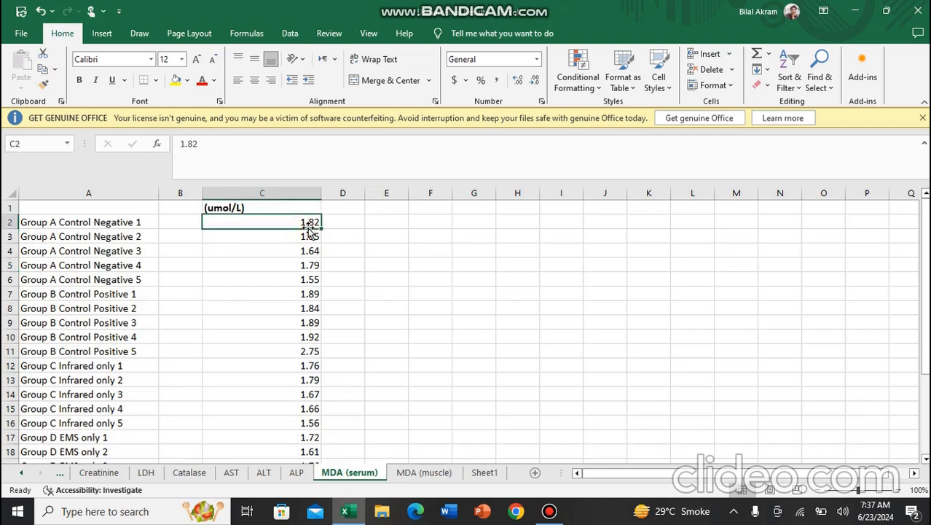
pyautogui.press('Down')
pyautogui.press('Up')
pyautogui.press('Up')
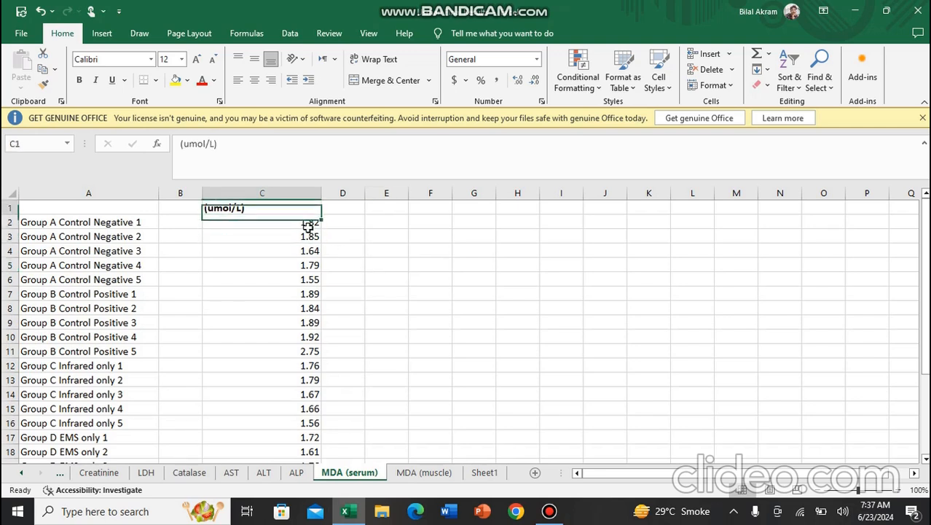
pyautogui.press('Down')
pyautogui.press('Down')
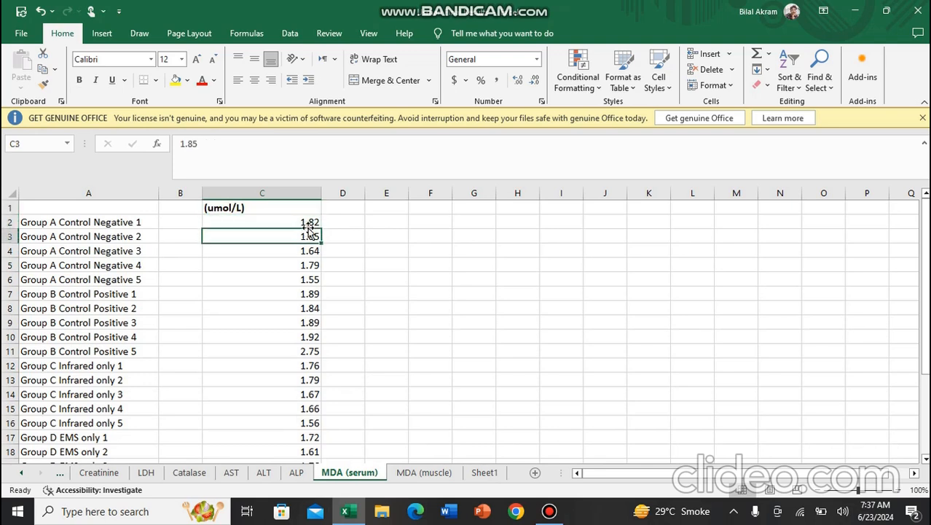
pyautogui.scroll(-5, 131, 368)
pyautogui.scroll(5, 131, 344)
# - Minimize the workbook to show the desktop and look for the options for creating a new item
pyautogui.click(854, 8)
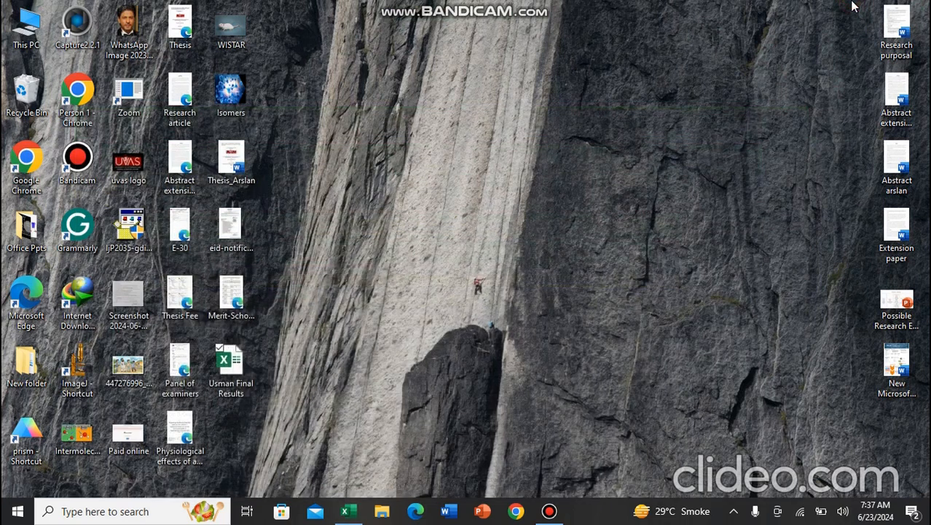
pyautogui.rightClick(491, 150)
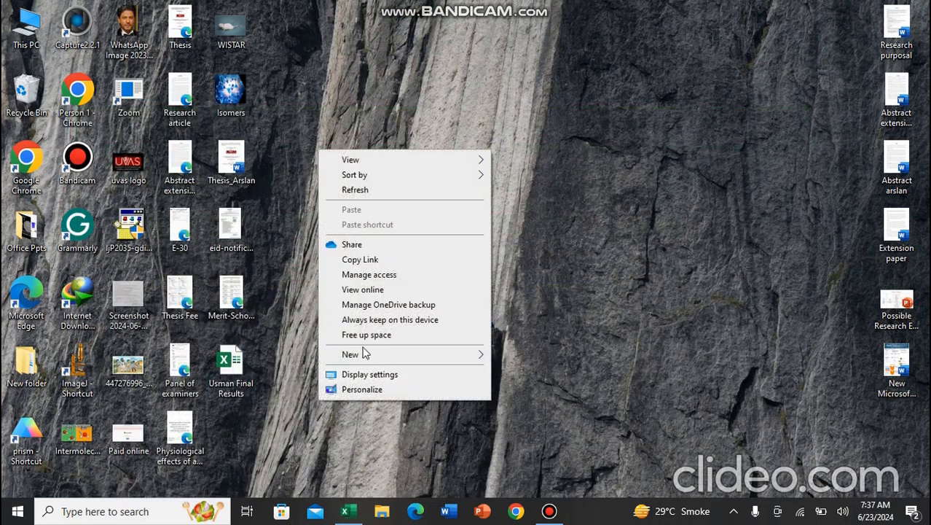
pyautogui.moveTo(368, 354)
pyautogui.rightClick(313, 31)
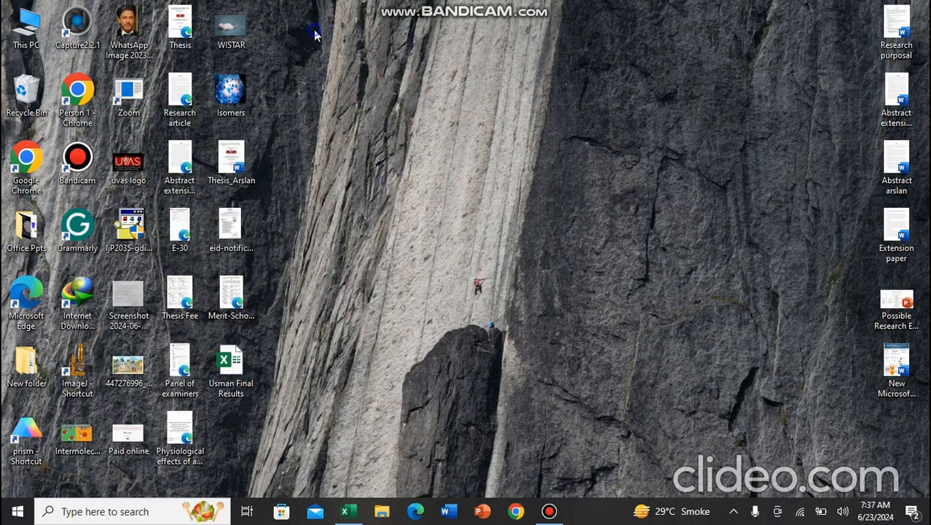
# - Search Windows for "spss" and launch IBM SPSS Statistics 21
pyautogui.click(258, 70)
pyautogui.click(74, 519)
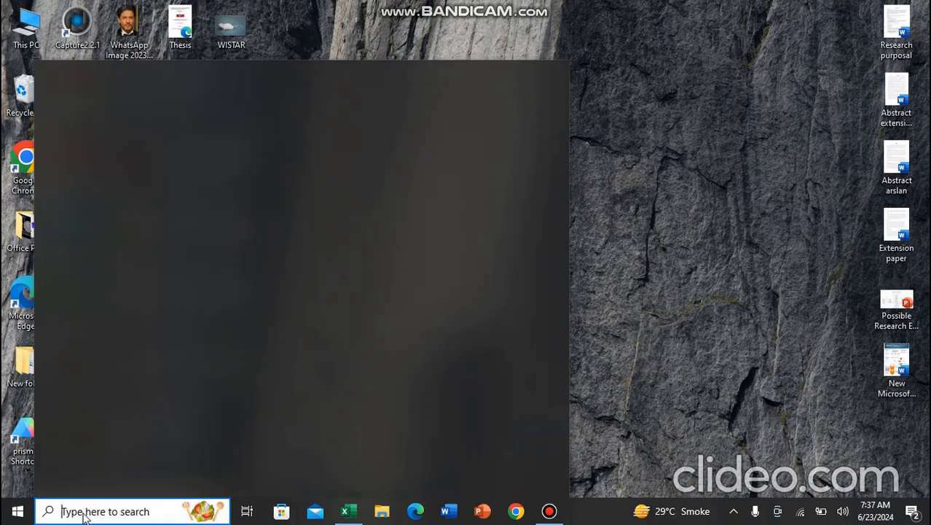
pyautogui.write('spss')
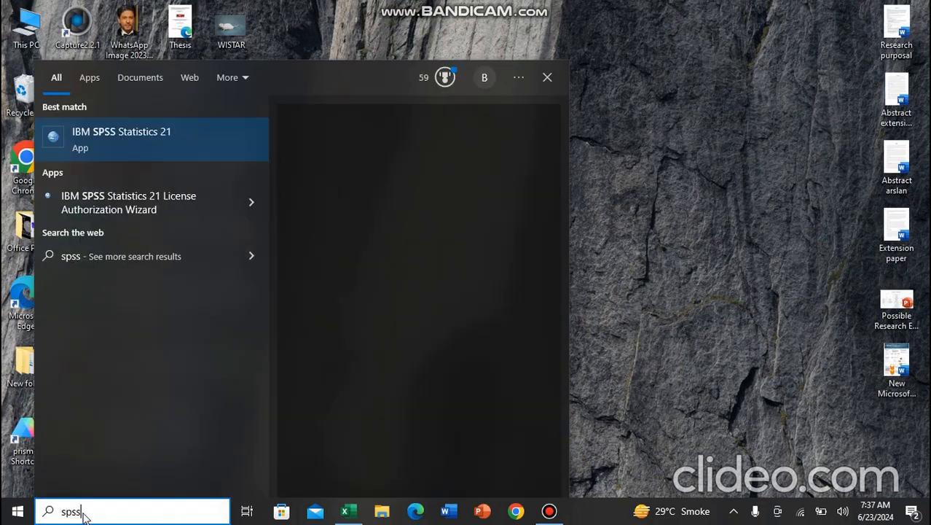
pyautogui.press('Return')
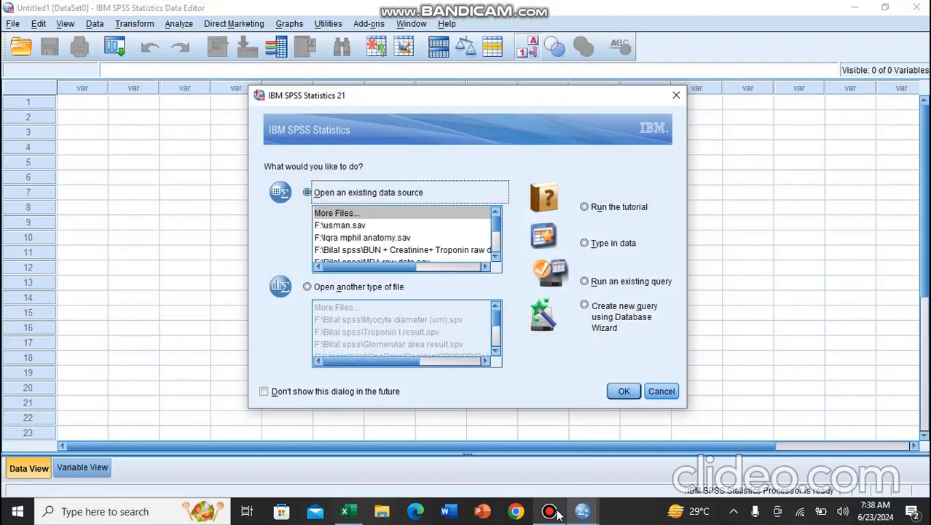
# - Start an empty dataset by choosing to type in data in the startup dialog
pyautogui.moveTo(558, 514)
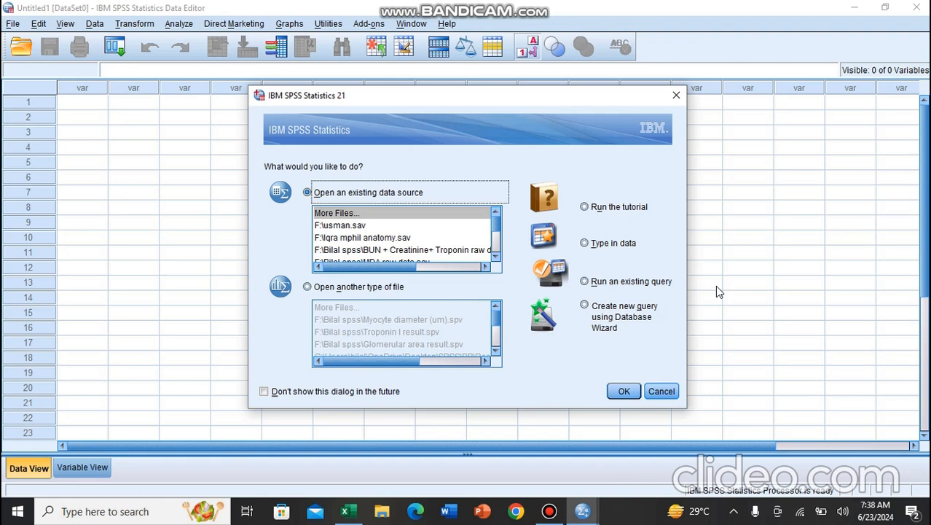
pyautogui.click(617, 245)
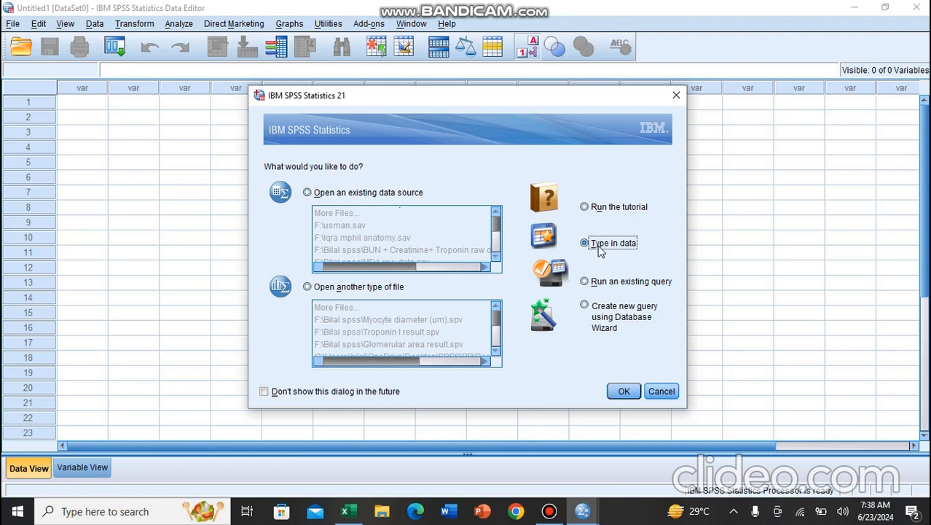
pyautogui.click(624, 391)
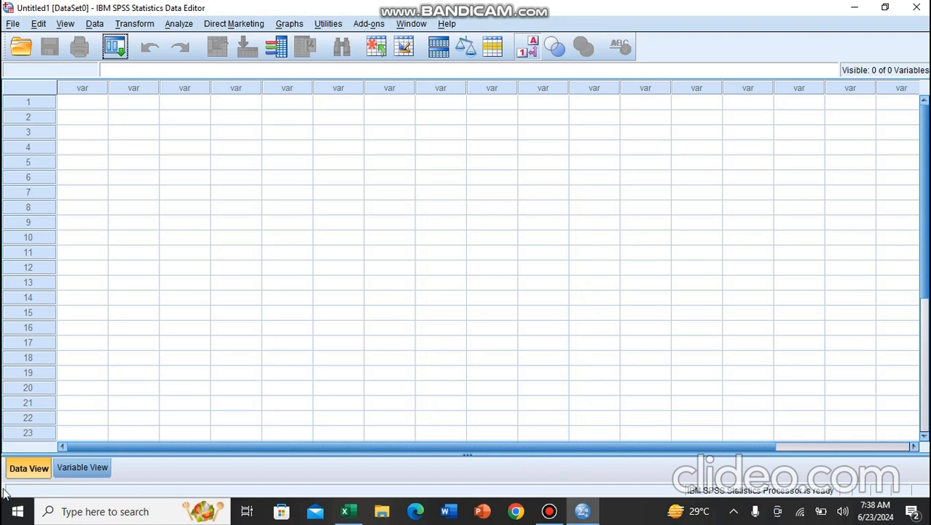
# - Show the variable definitions and insert two new variables in rows 1 and 2
pyautogui.click(63, 474)
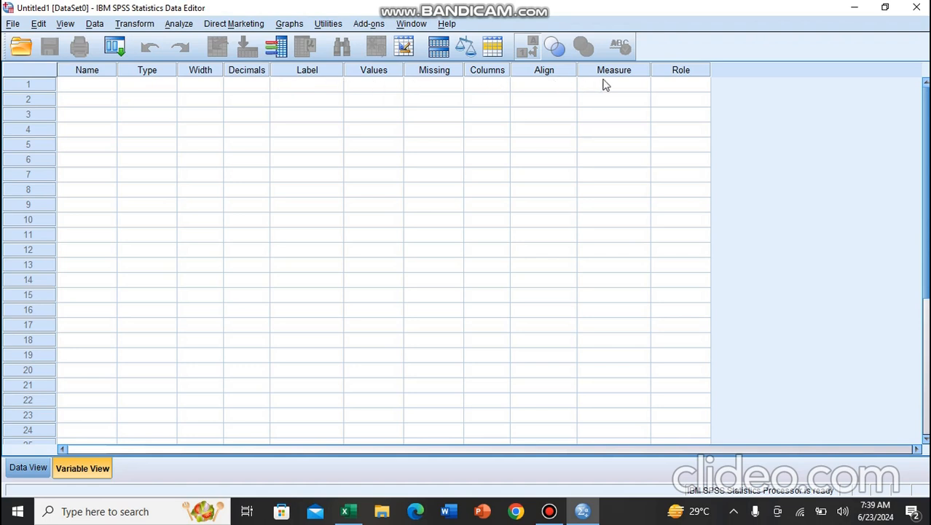
pyautogui.click(107, 86)
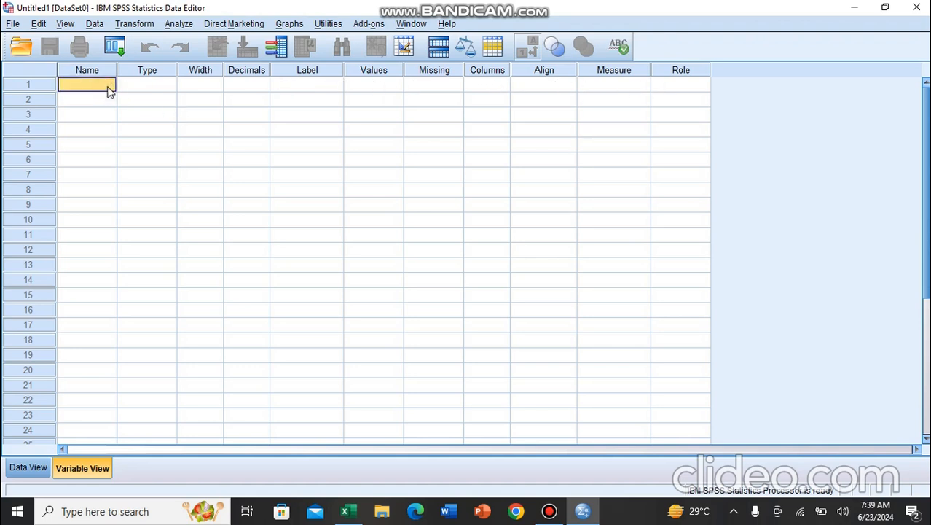
pyautogui.click(399, 48)
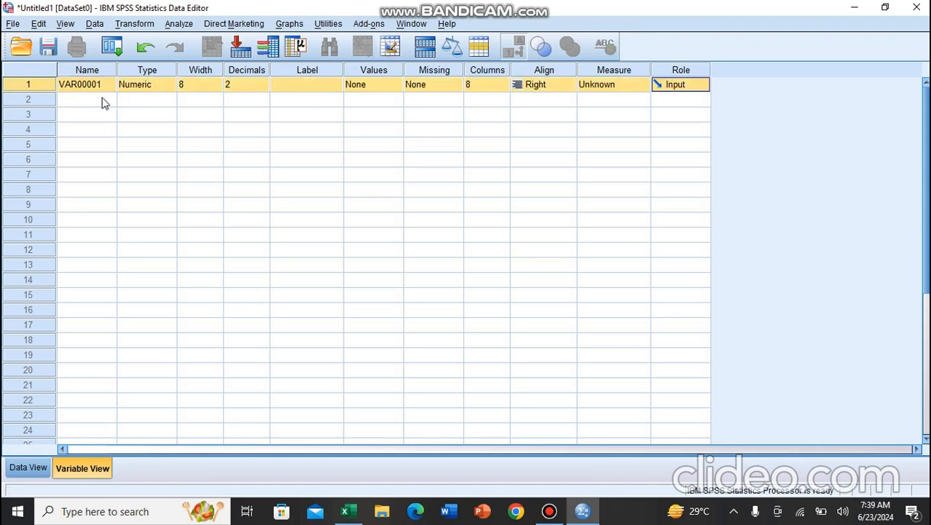
pyautogui.click(100, 102)
pyautogui.click(391, 47)
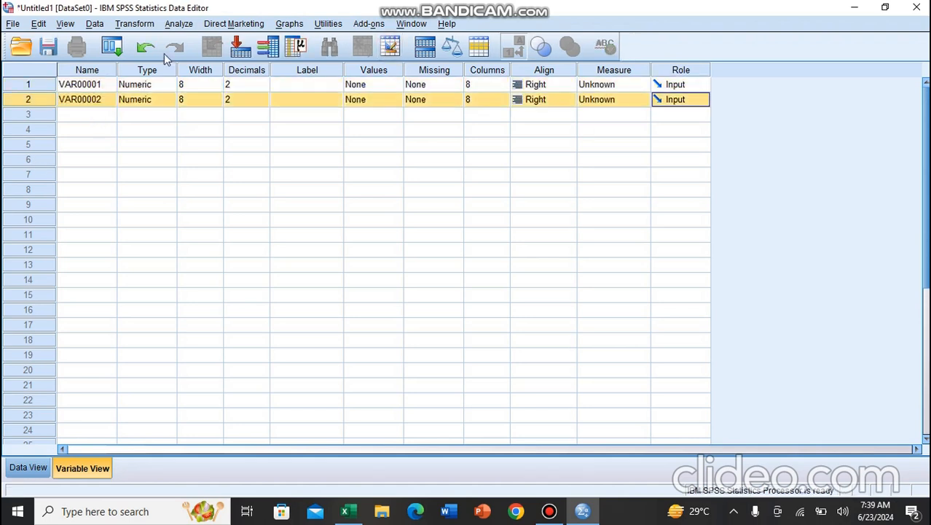
# - Rename the first variable "Groups" and the second variable "MDA"
pyautogui.click(97, 86)
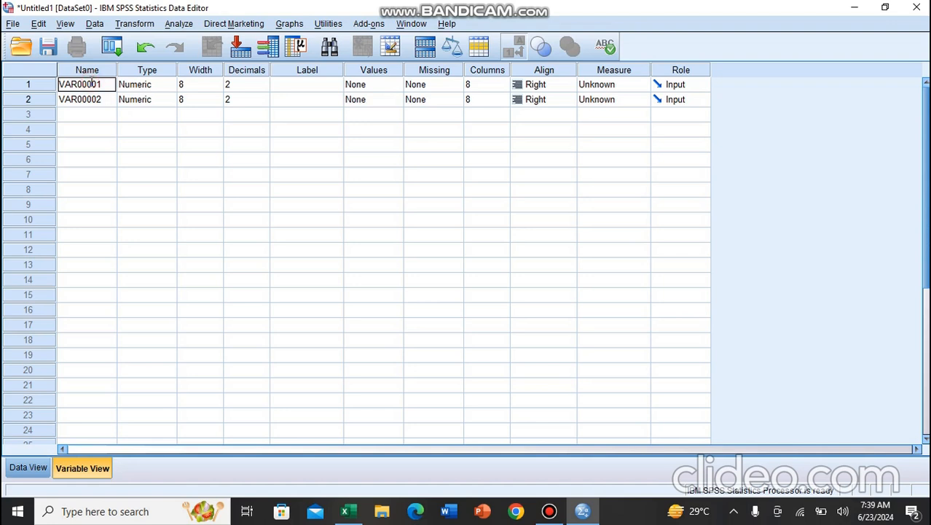
pyautogui.moveTo(102, 84); pyautogui.dragTo(41, 90)
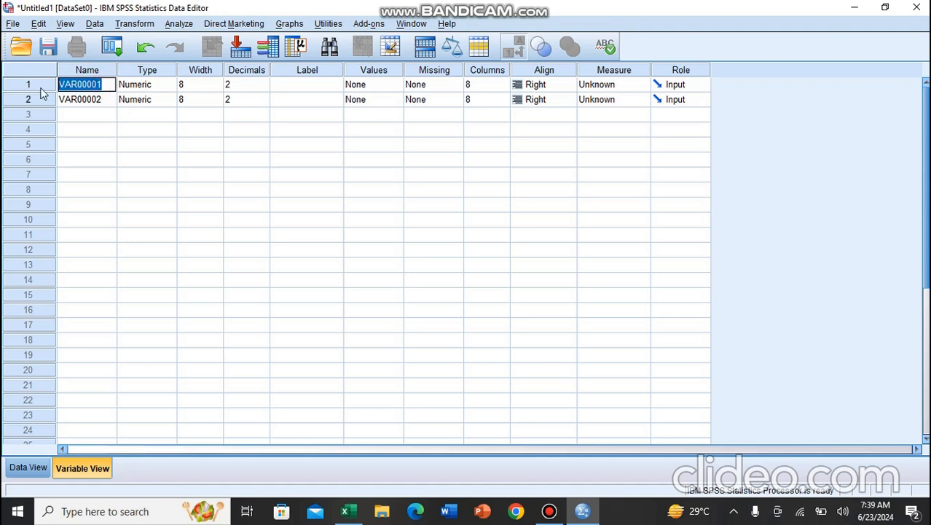
pyautogui.write('Gro')
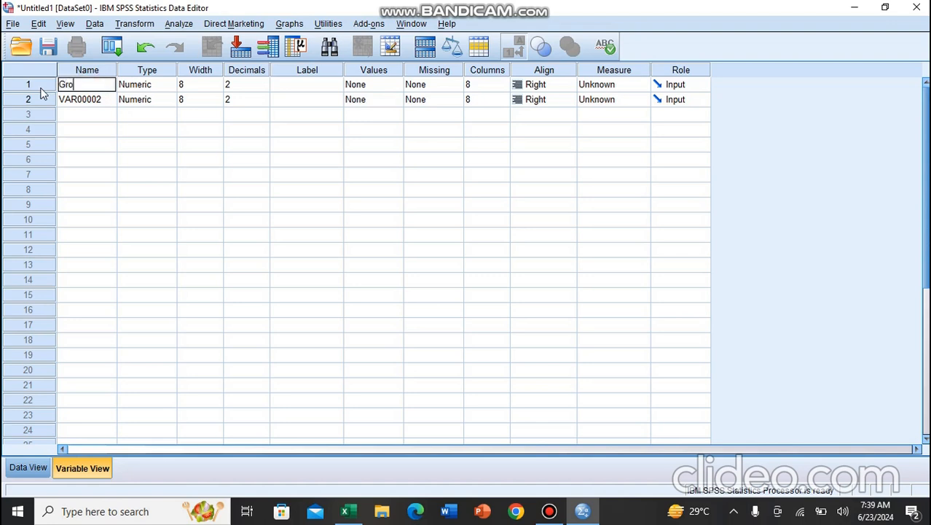
pyautogui.write('ups')
pyautogui.click(87, 99)
pyautogui.click(87, 102)
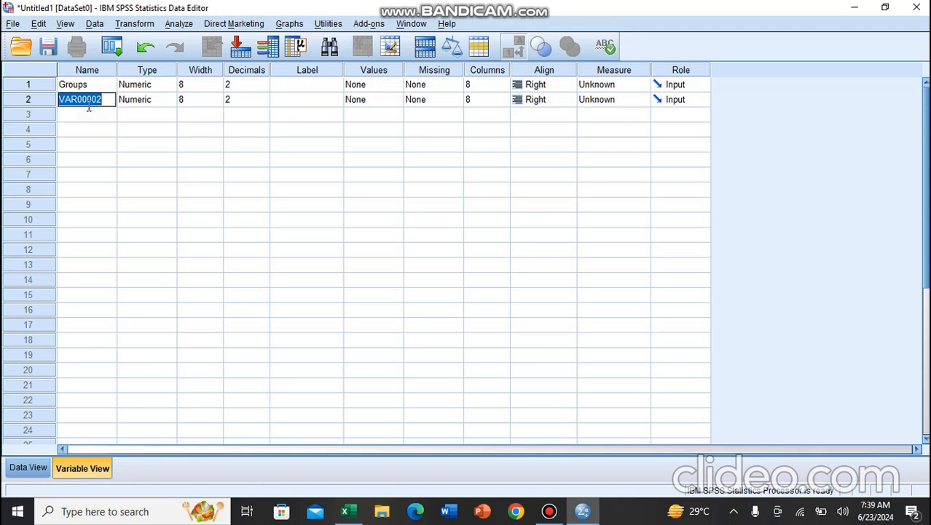
pyautogui.write('MDA')
# - Check the variable type options of Groups and the decimals settings of both variables
pyautogui.click(156, 87)
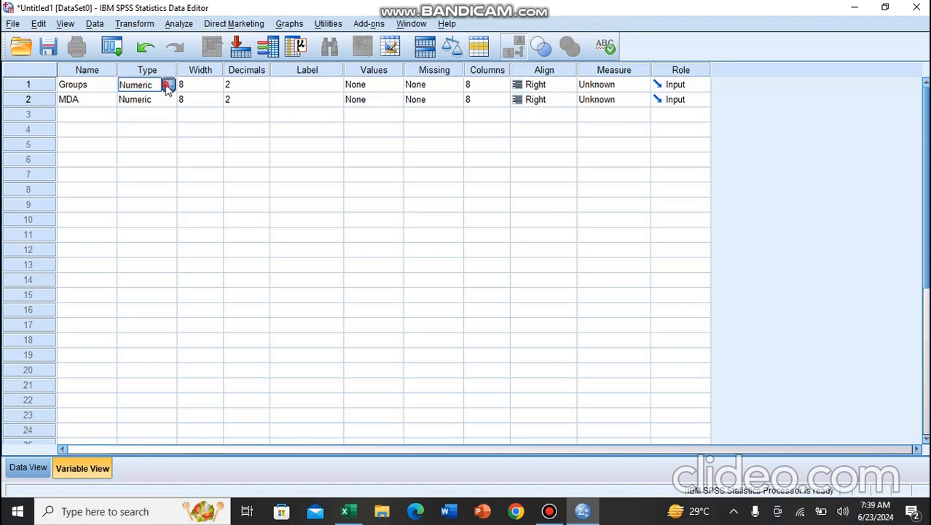
pyautogui.click(167, 86)
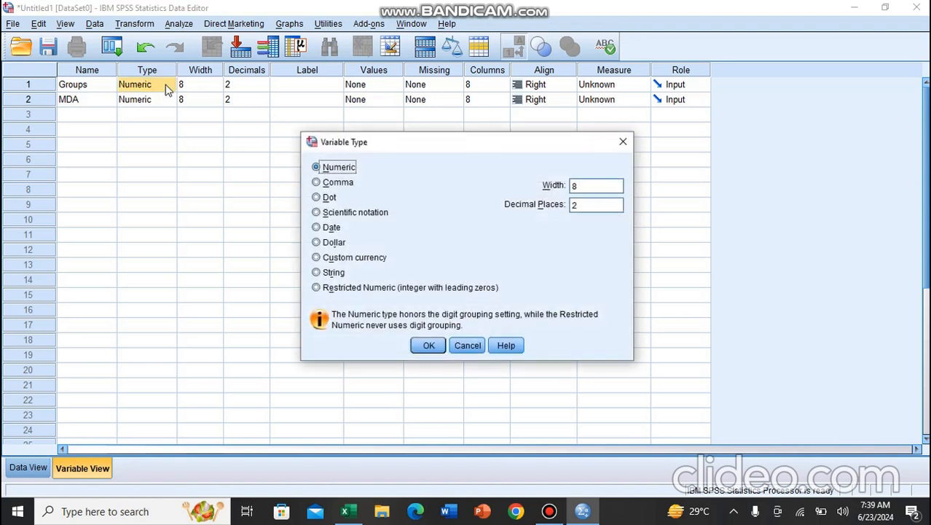
pyautogui.click(467, 346)
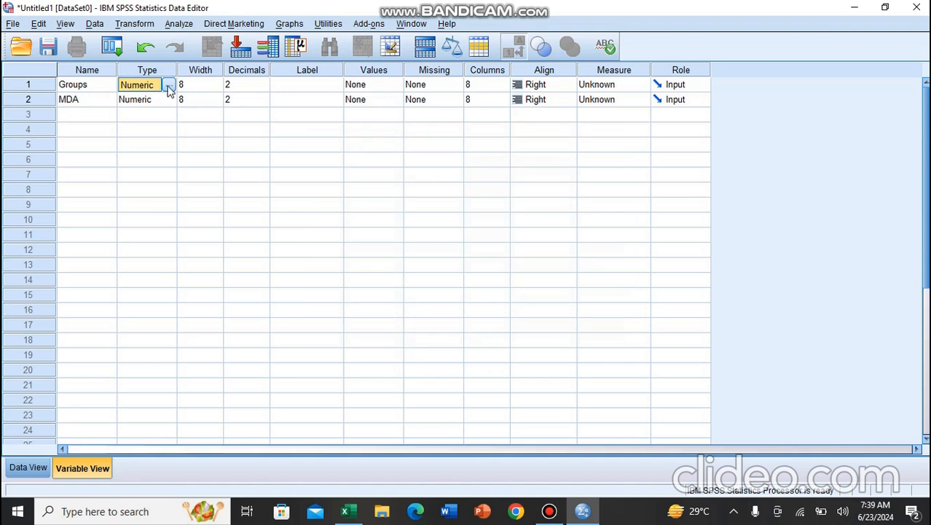
pyautogui.click(234, 86)
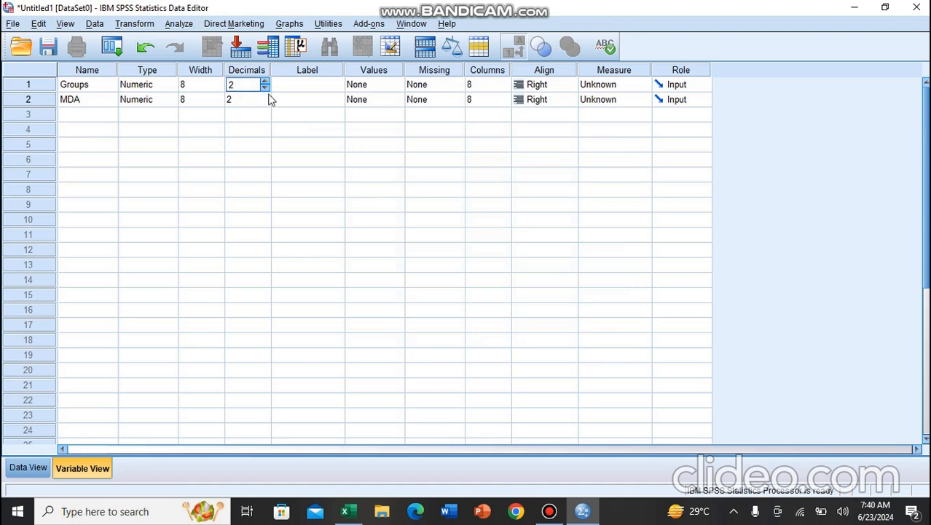
pyautogui.click(248, 99)
# - Switch to Excel to check the decimal places of the MDA (serum) values, and return to SPSS
pyautogui.click(346, 512)
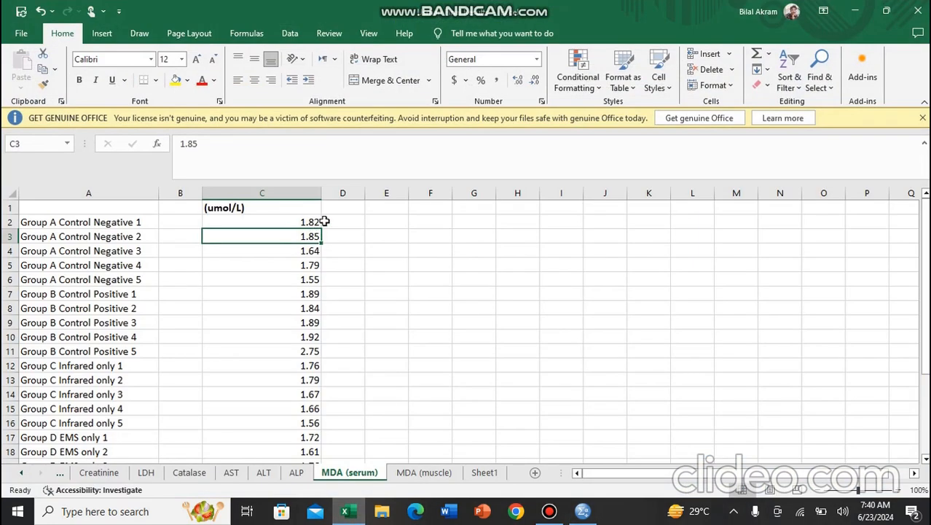
pyautogui.scroll(-5, 306, 273)
pyautogui.scroll(3, 307, 271)
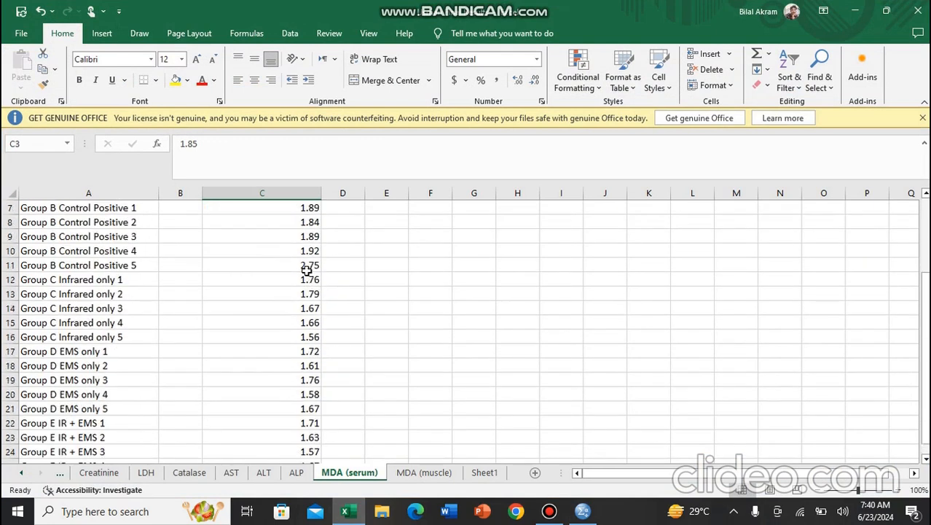
pyautogui.scroll(2, 307, 271)
pyautogui.click(577, 512)
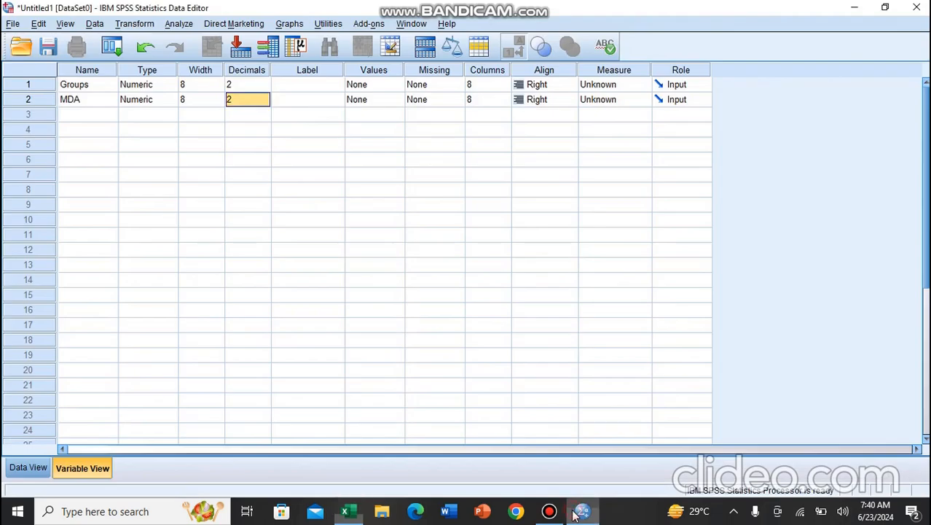
# - Adjust the MDA variable's decimals and leave them at 2
pyautogui.click(262, 100)
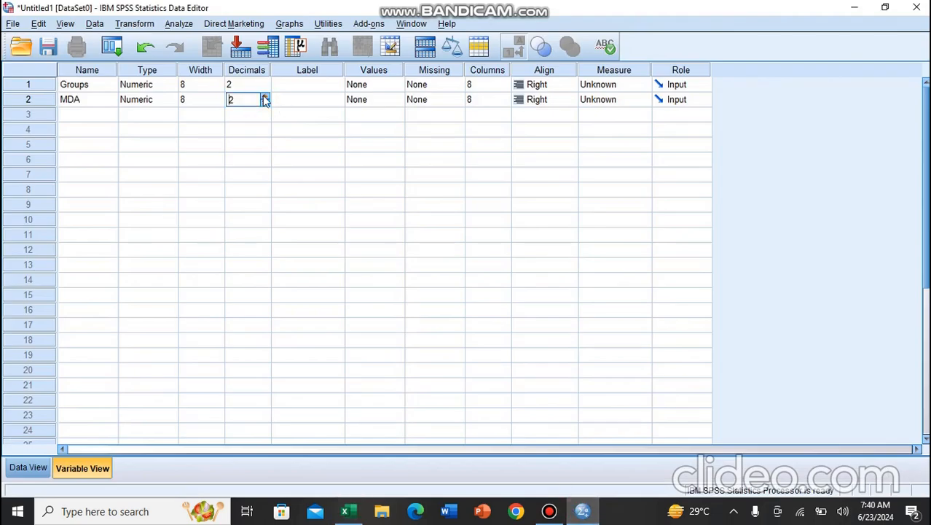
pyautogui.click(264, 103)
pyautogui.click(266, 104)
pyautogui.click(264, 96)
# - Open the value labels of the Groups variable and add value 0 with the label "Control negative"
pyautogui.click(336, 85)
pyautogui.click(383, 85)
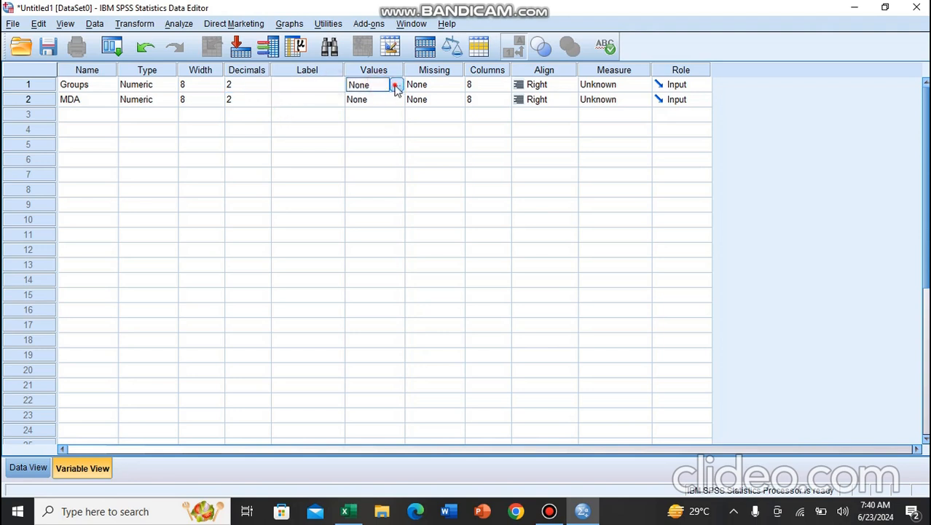
pyautogui.click(395, 85)
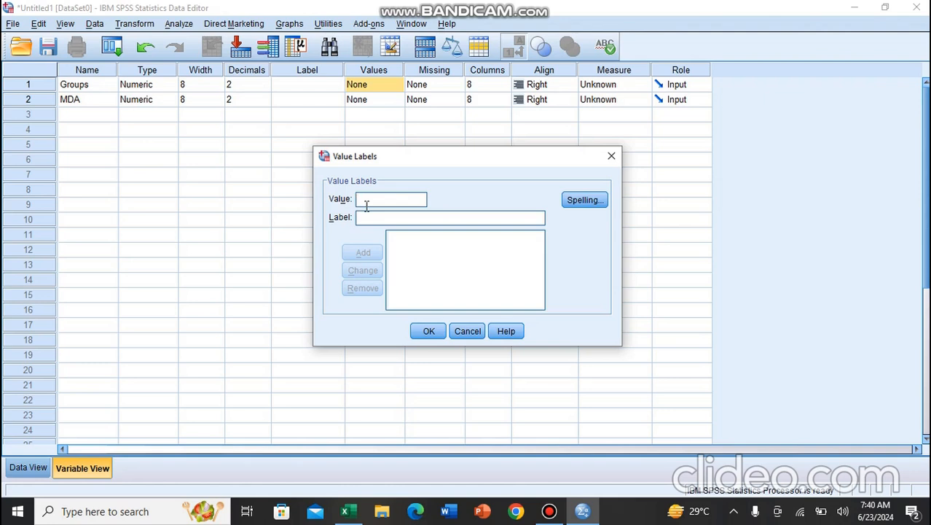
pyautogui.write('0')
pyautogui.click(373, 217)
pyautogui.doubleClick(365, 201)
pyautogui.click(370, 204)
pyautogui.click(404, 219)
pyautogui.write('C')
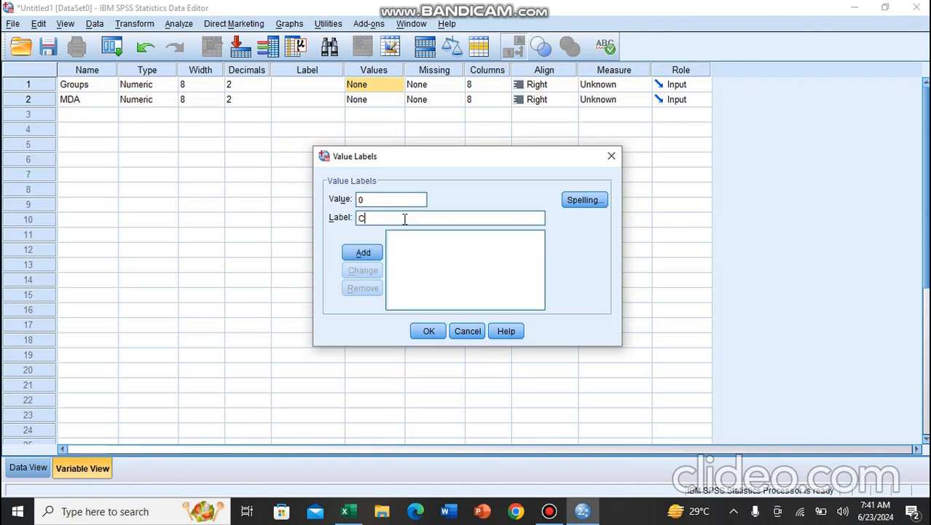
pyautogui.write('ontrol negative')
pyautogui.click(367, 256)
# - Add value 1 with the label "controp positive" to the Groups value labels
pyautogui.write('1')
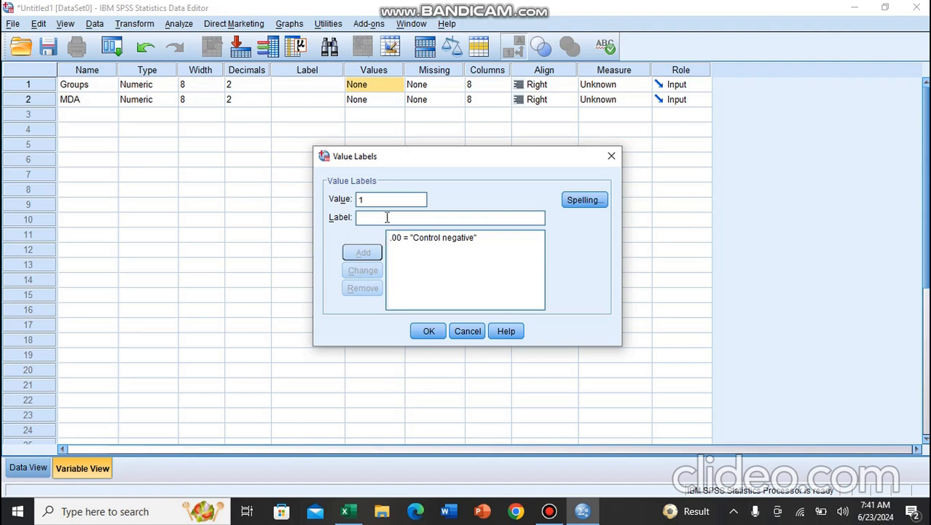
pyautogui.click(387, 217)
pyautogui.write('co')
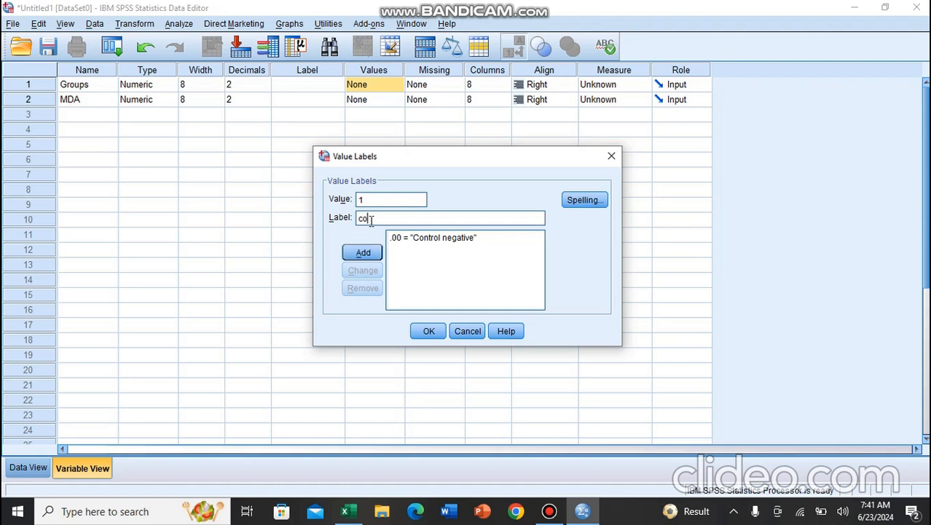
pyautogui.write('ntrop positive')
pyautogui.click(368, 254)
# - Add value 2 with the label "IR" to the Groups value labels
pyautogui.write('2')
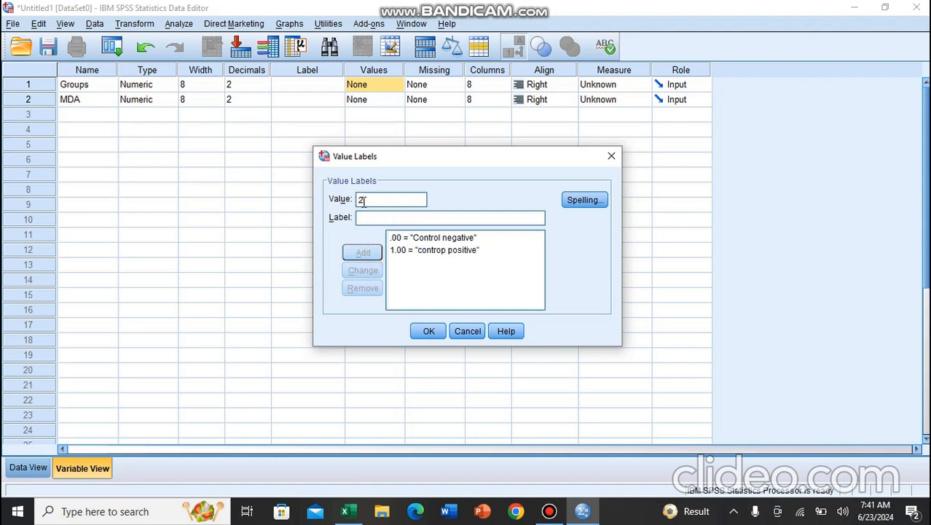
pyautogui.click(363, 218)
pyautogui.write('t')
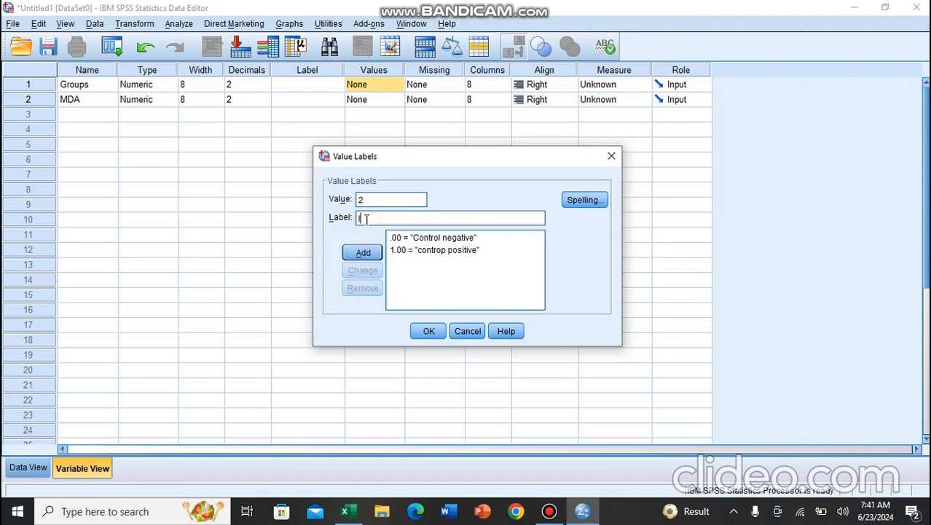
pyautogui.write('R')
pyautogui.click(377, 252)
# - Add value 3 with the label "EMS" to the Groups value labels
pyautogui.write('3')
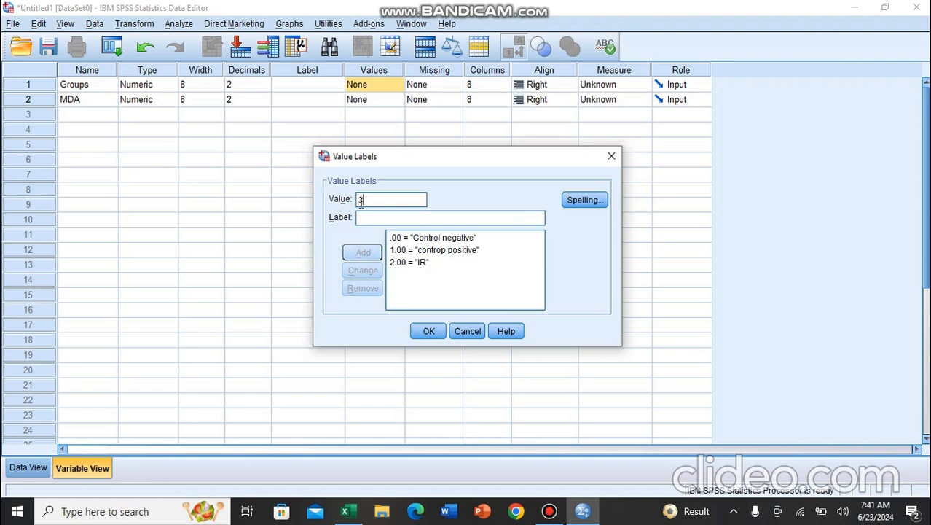
pyautogui.click(378, 216)
pyautogui.write('EMS')
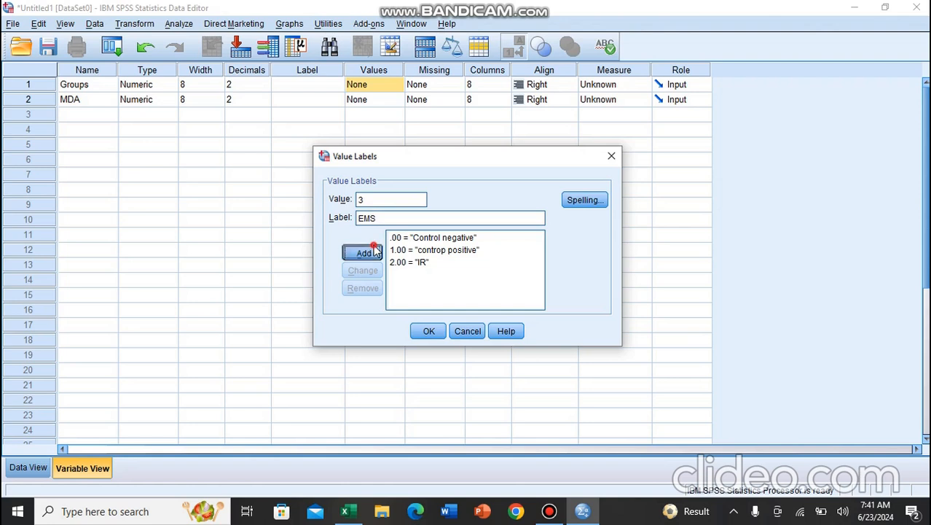
pyautogui.click(374, 247)
# - Add value 4 with the label "EMS+IR" to the Groups value labels
pyautogui.write('4')
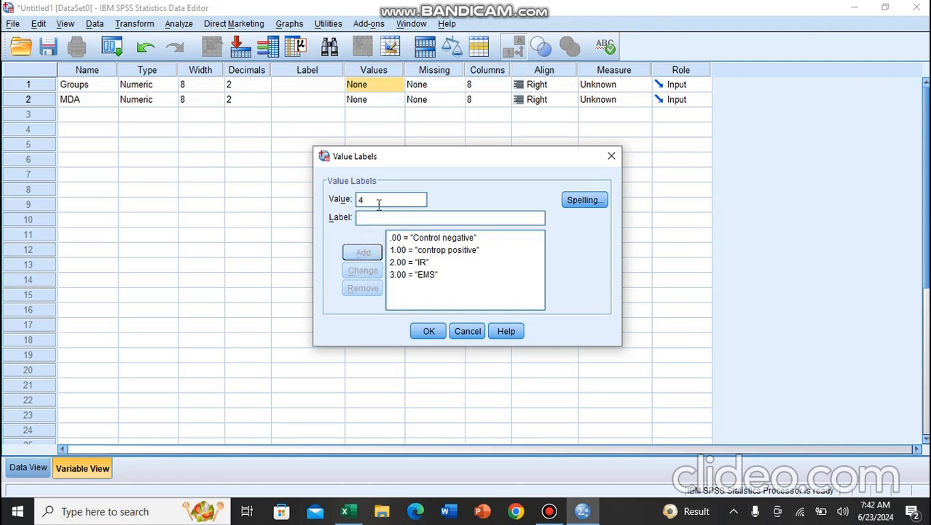
pyautogui.click(364, 214)
pyautogui.write('EMS')
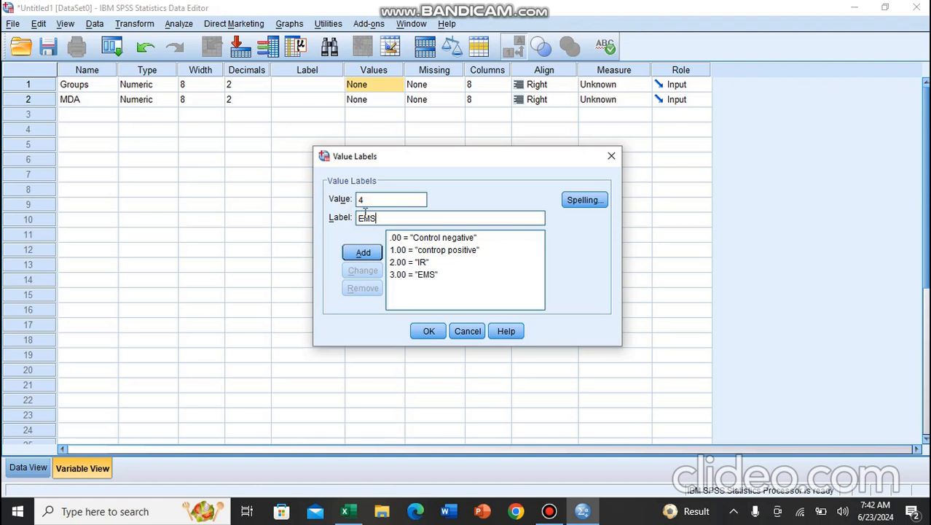
pyautogui.write('+IR')
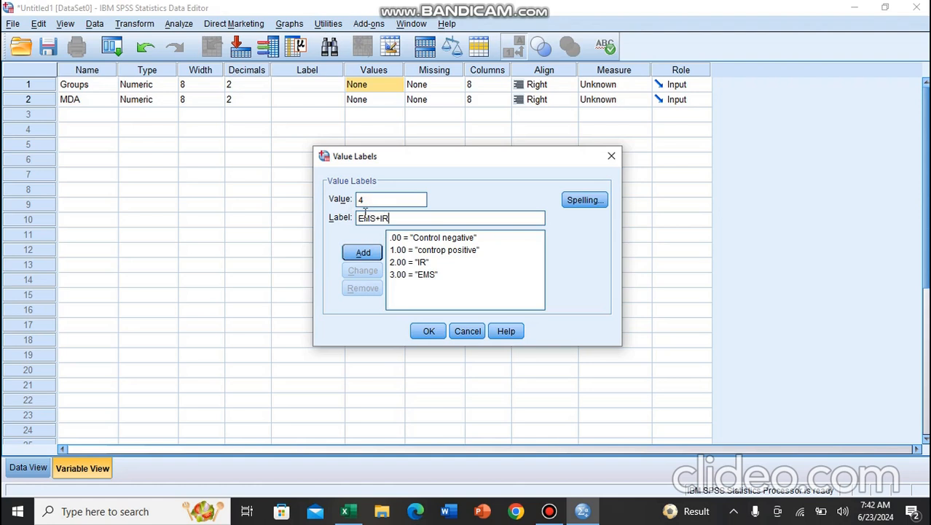
pyautogui.click(359, 252)
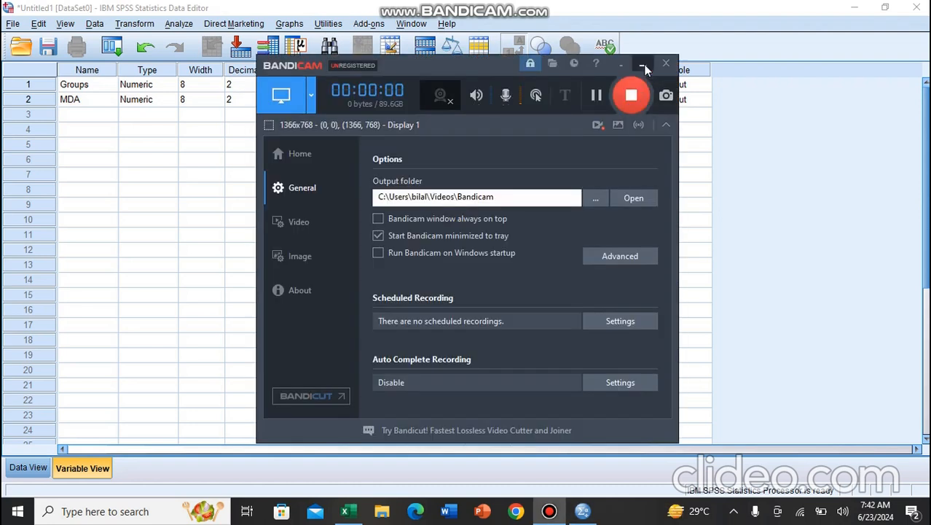
# - Remove the value 0 entry "Control negative" from the Groups value labels
pyautogui.click(644, 68)
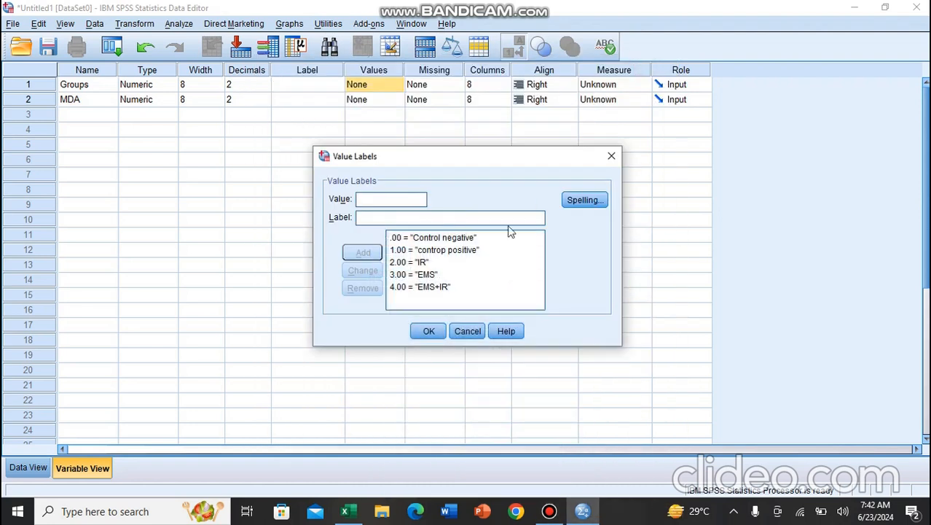
pyautogui.click(505, 253)
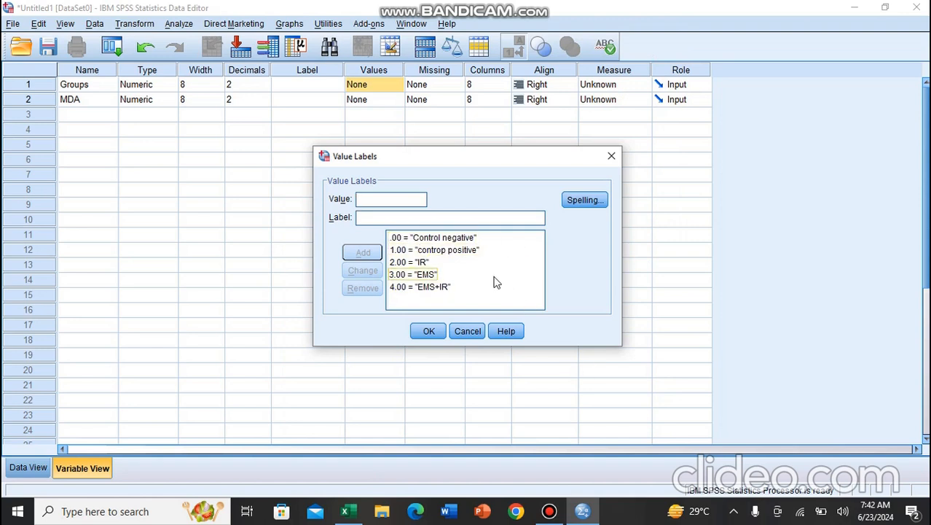
pyautogui.click(444, 241)
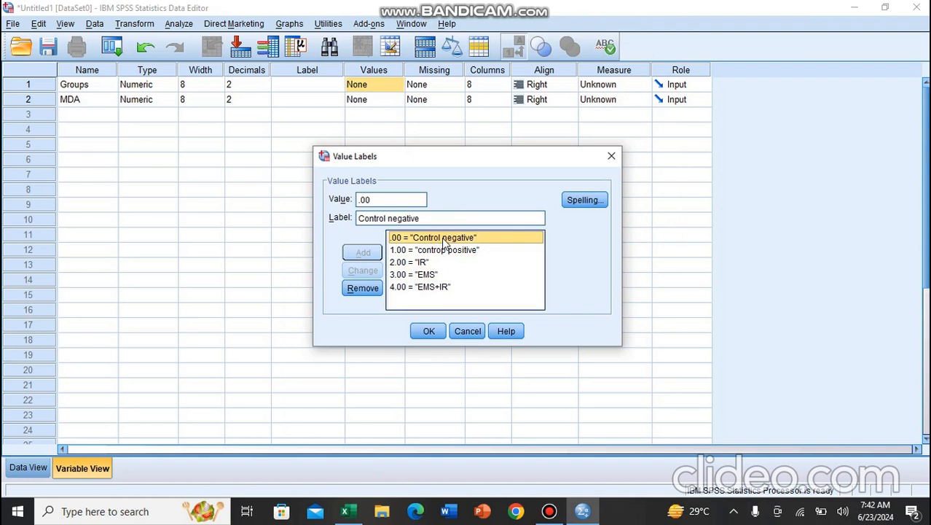
pyautogui.click(362, 288)
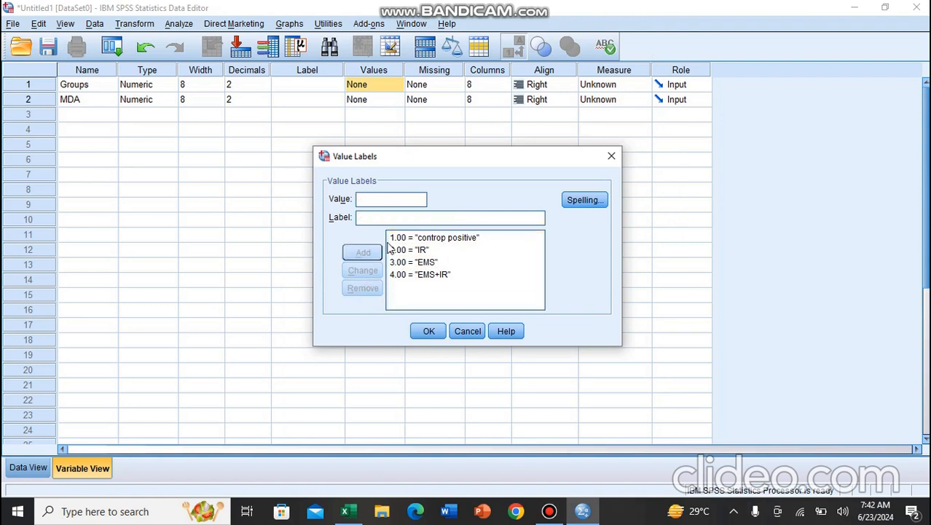
# - Add value 0 with the label "control negative" and apply the Groups value labels
pyautogui.click(393, 221)
pyautogui.write('control negative')
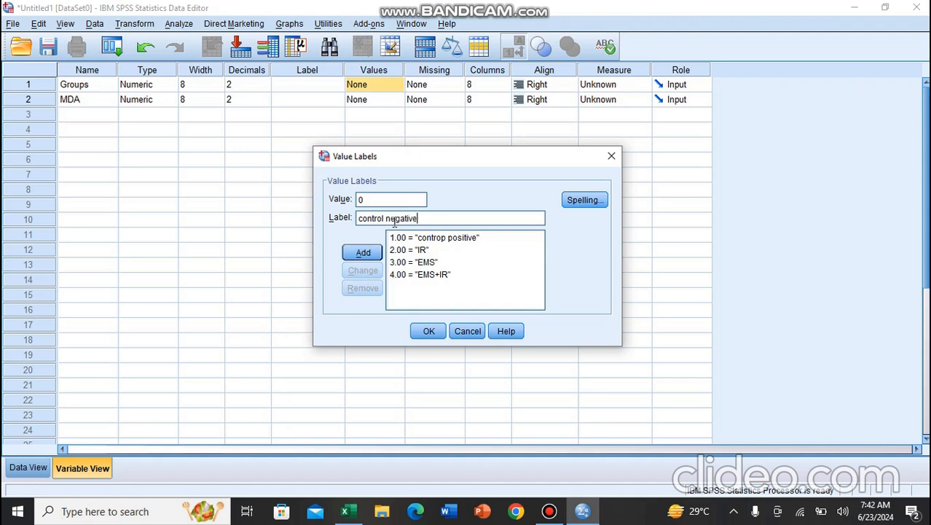
pyautogui.click(364, 255)
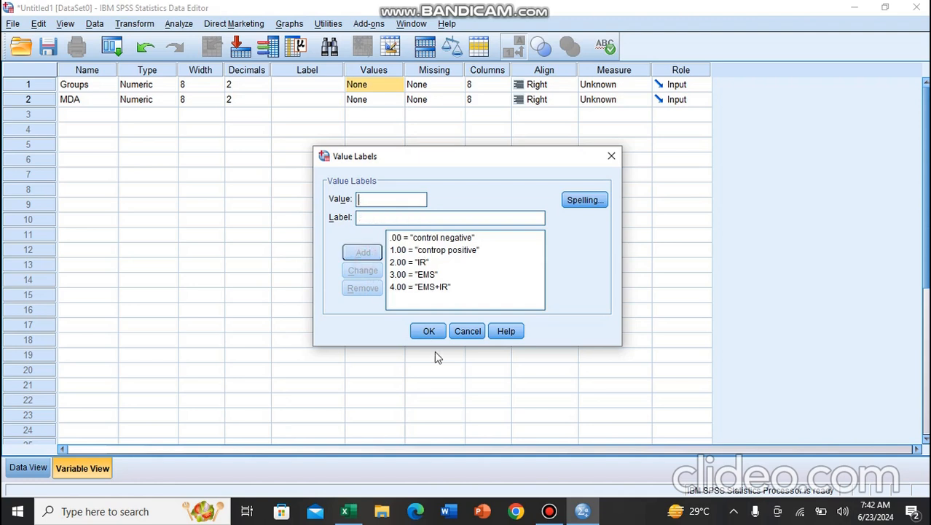
pyautogui.click(432, 335)
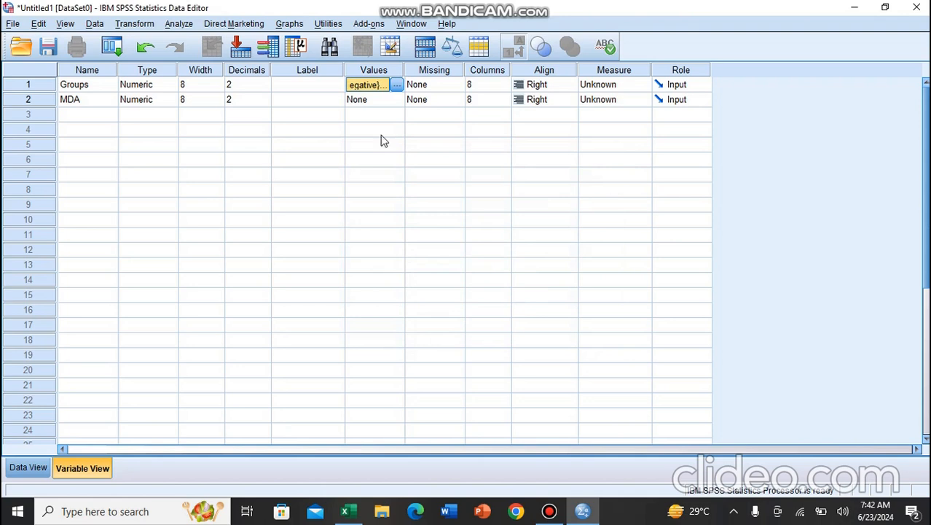
# - In the data view, enter 0 (control negative) for Groups in row 1 and widen the column to fit the full label
pyautogui.click(22, 469)
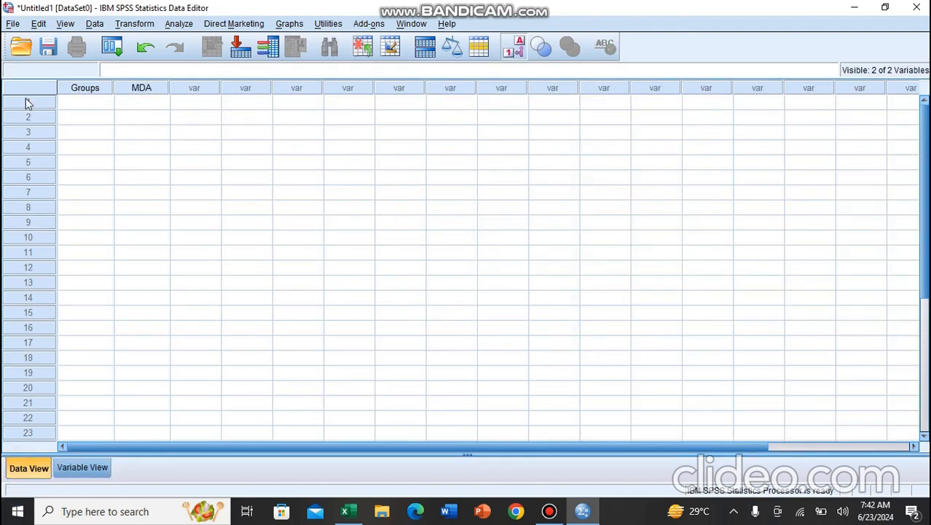
pyautogui.click(108, 105)
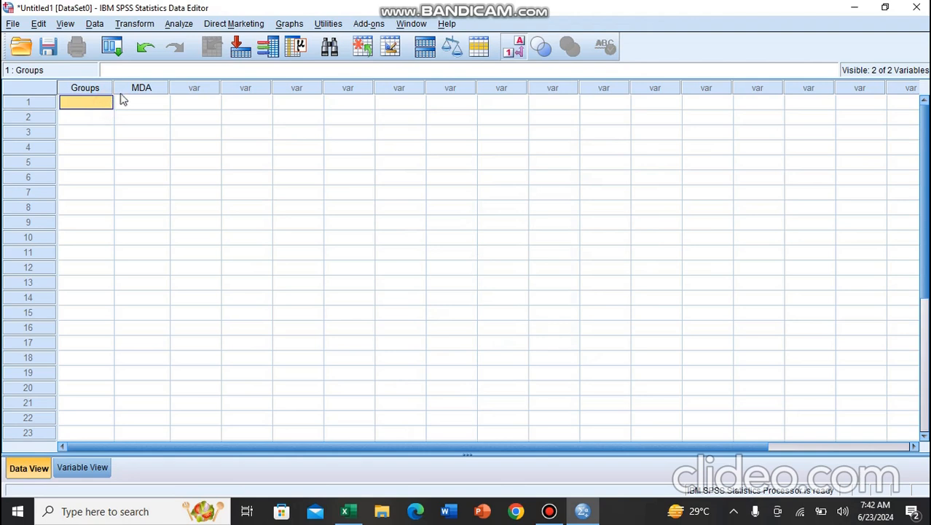
pyautogui.click(75, 467)
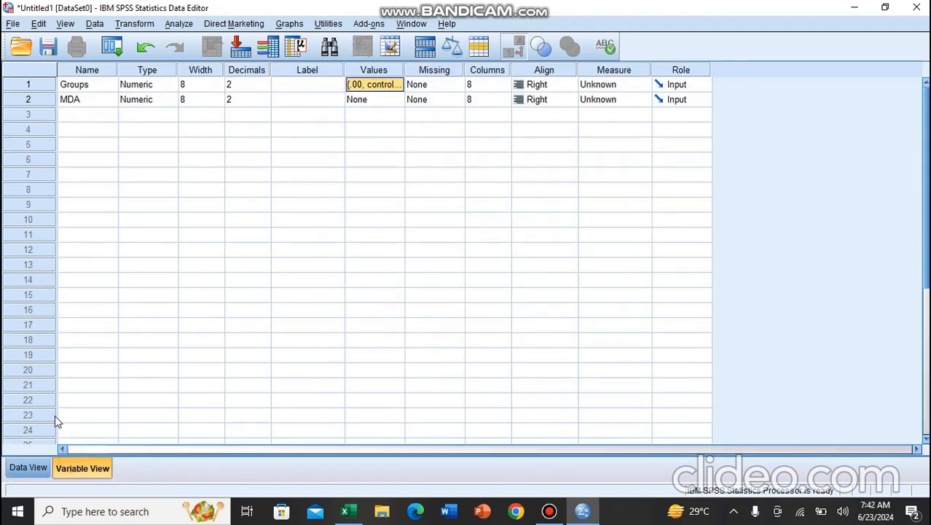
pyautogui.click(33, 467)
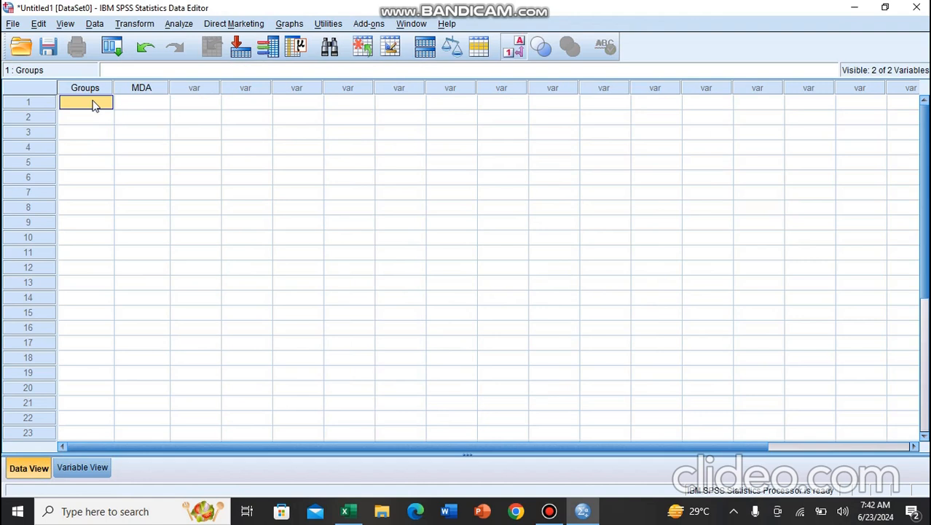
pyautogui.write('1')
pyautogui.press('Return')
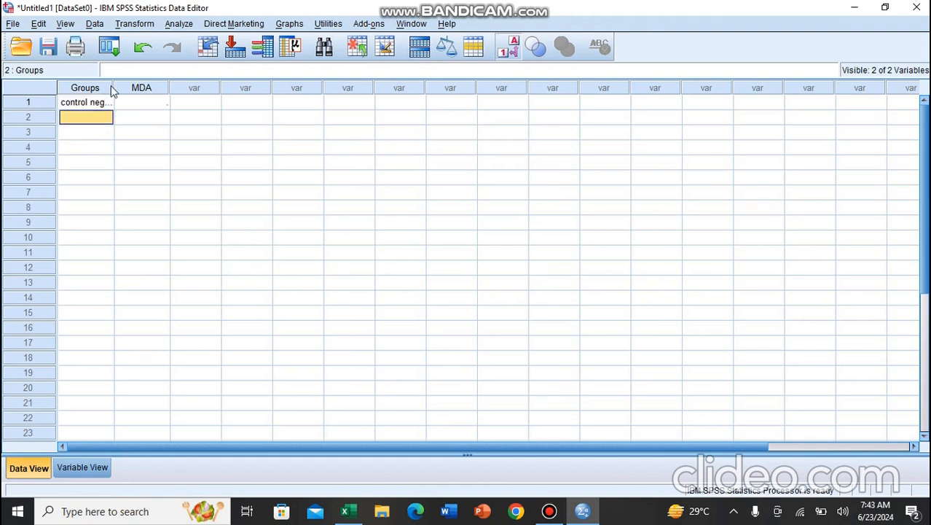
pyautogui.moveTo(113, 86); pyautogui.dragTo(175, 88)
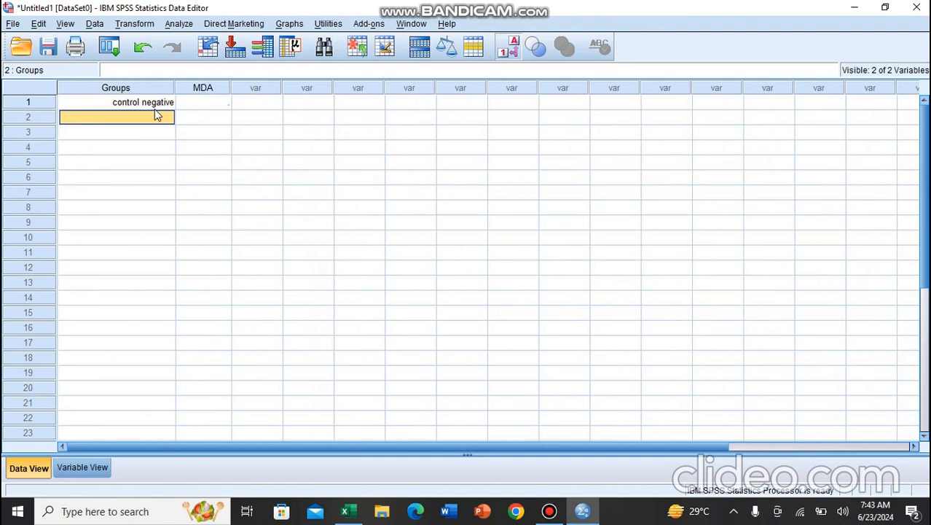
# - Enter 0 (control negative) for Groups in rows 2 to 5
pyautogui.write('0')
pyautogui.press('Return')
pyautogui.write('00')
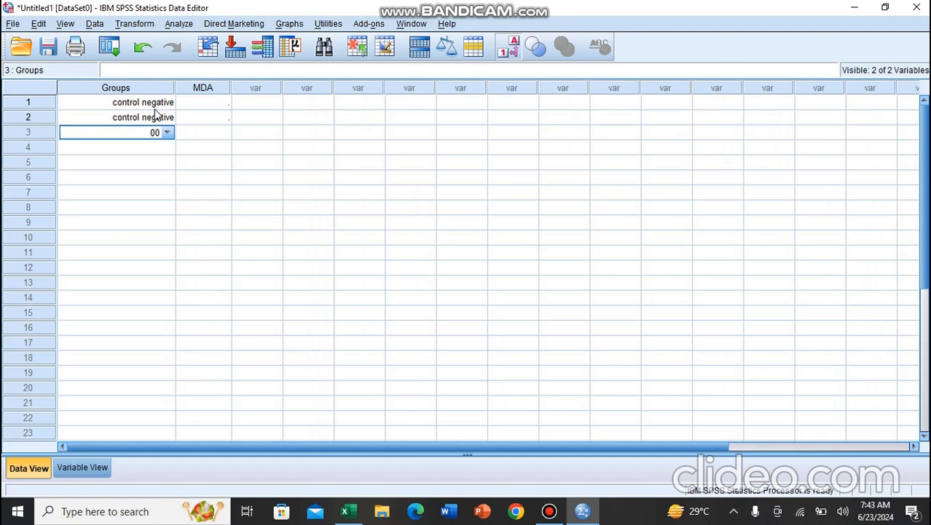
pyautogui.press('Return')
pyautogui.write('0')
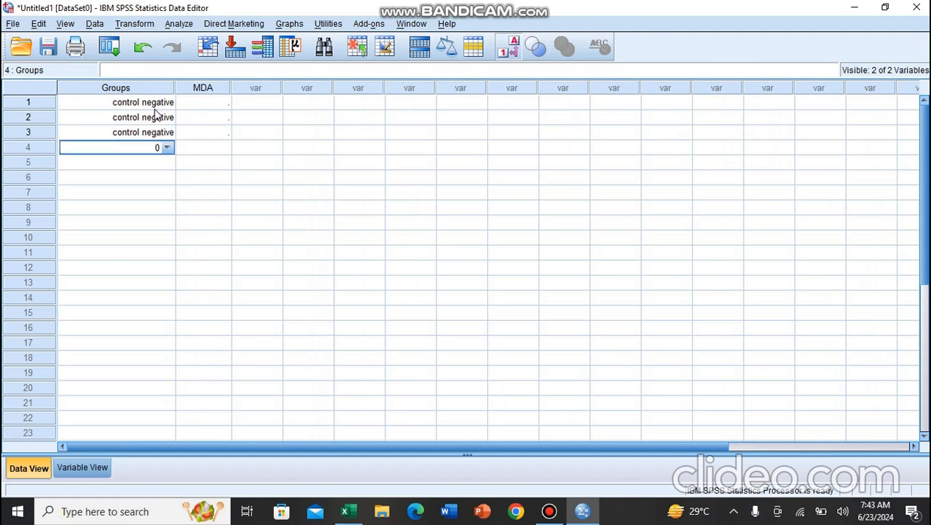
pyautogui.press('Return')
pyautogui.write('0')
pyautogui.press('Return')
# - Enter 1 (controp positive) for Groups in rows 6 to 10
pyautogui.write('1')
pyautogui.press('Return')
pyautogui.write('1')
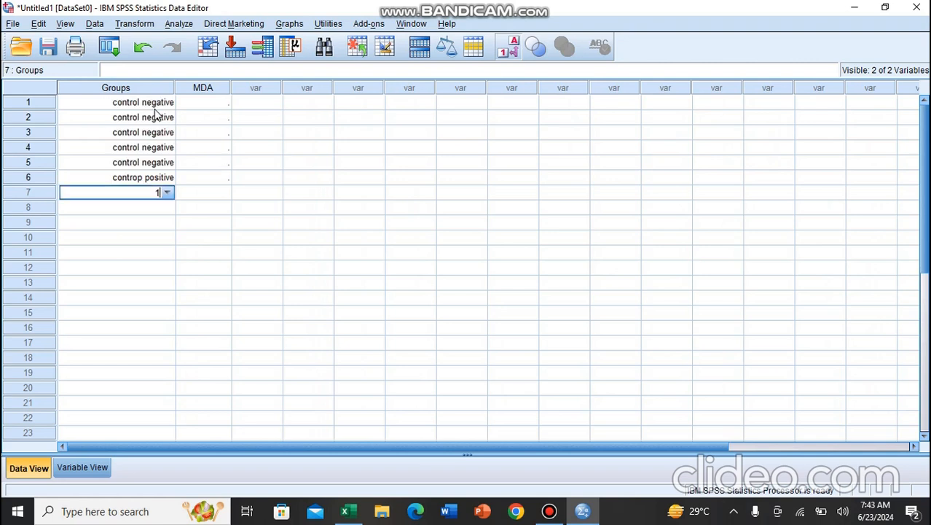
pyautogui.press('Return')
pyautogui.write('1')
pyautogui.press('Return')
pyautogui.write('11')
pyautogui.press('Return')
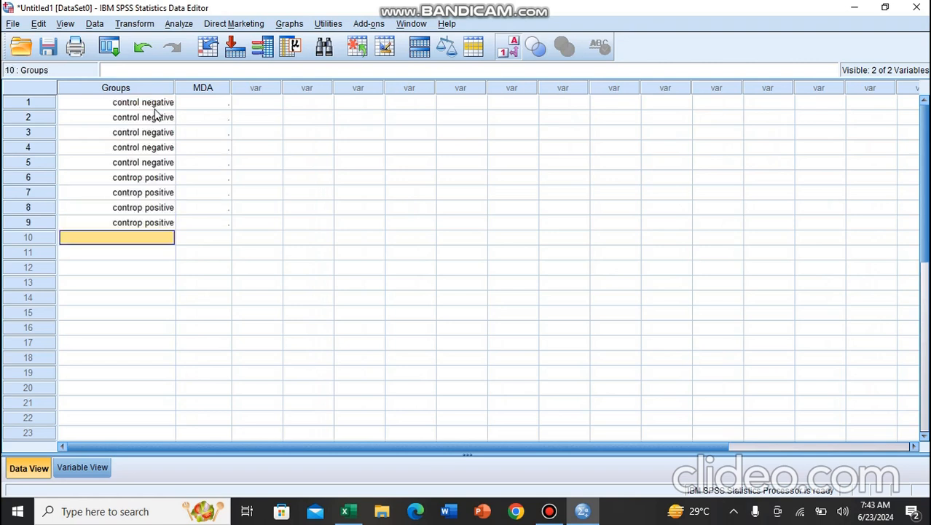
pyautogui.write('1')
pyautogui.press('Return')
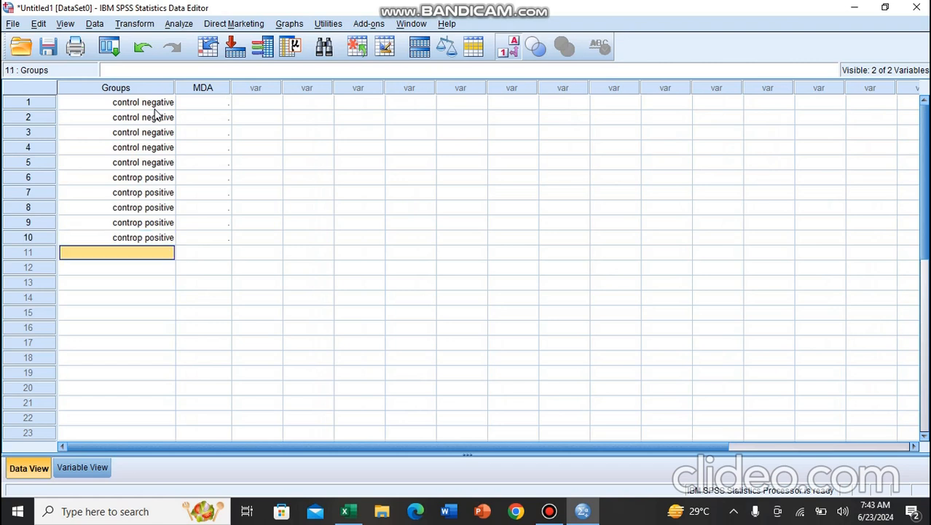
# - Enter 2 (IR) for Groups in rows 11 to 15
pyautogui.write('2')
pyautogui.press('Return')
pyautogui.write('2')
pyautogui.press('Return')
pyautogui.write('2')
pyautogui.press('Return')
pyautogui.write('2')
pyautogui.press('Return')
pyautogui.write('2')
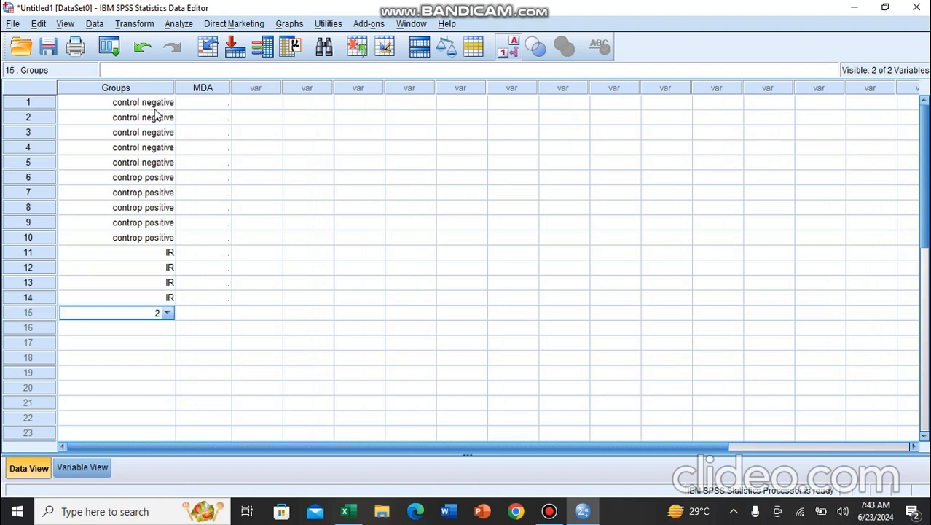
pyautogui.press('Return')
pyautogui.write('33')
pyautogui.press('Return')
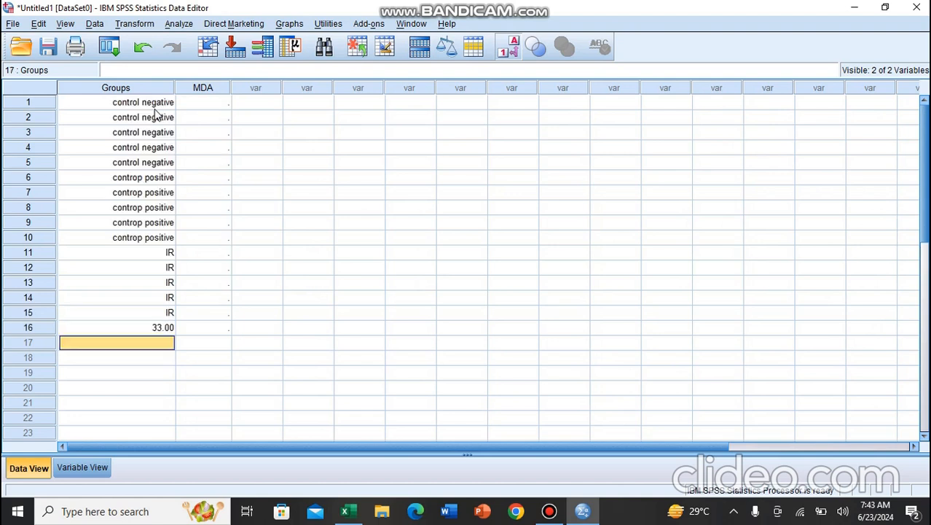
pyautogui.doubleClick(166, 329)
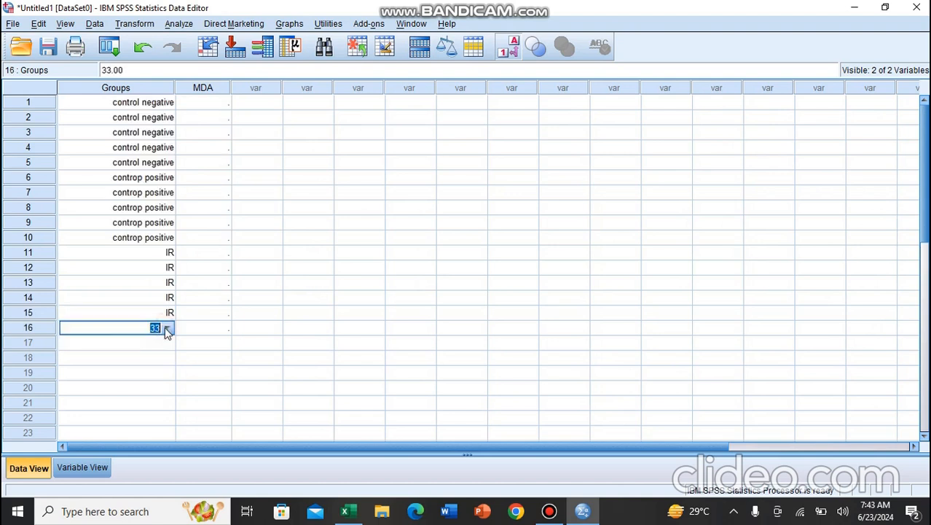
pyautogui.click(168, 330)
pyautogui.click(154, 327)
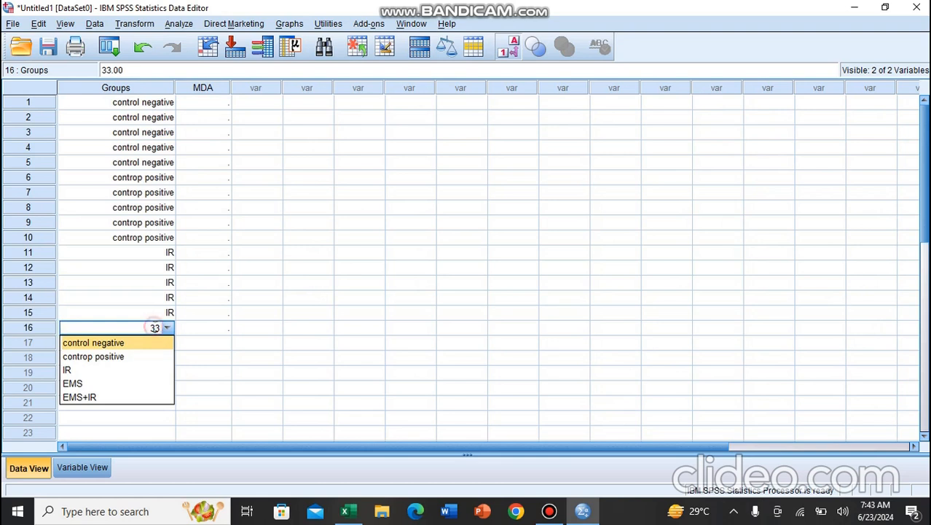
pyautogui.press('Return')
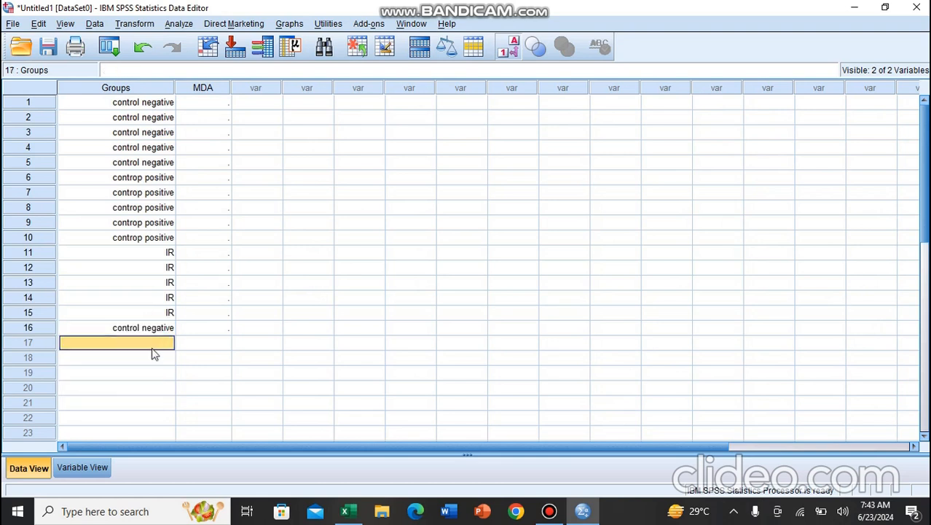
# - Enter 3 (EMS) for Groups in rows 16 to 20, replacing the wrong entry in row 16
pyautogui.doubleClick(153, 333)
pyautogui.write('33')
pyautogui.press('Return')
pyautogui.write('33')
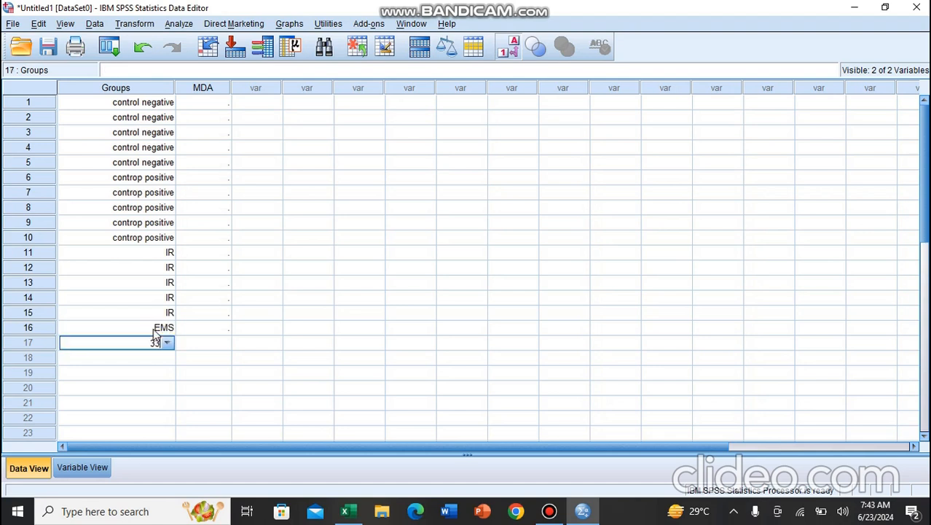
pyautogui.press('Return')
pyautogui.write('33')
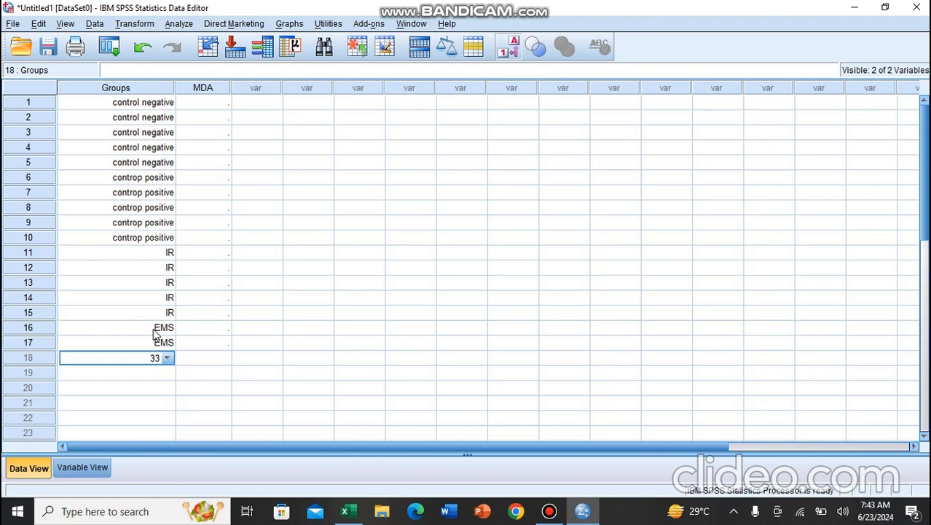
pyautogui.press('Return')
pyautogui.write('33')
pyautogui.press('Return')
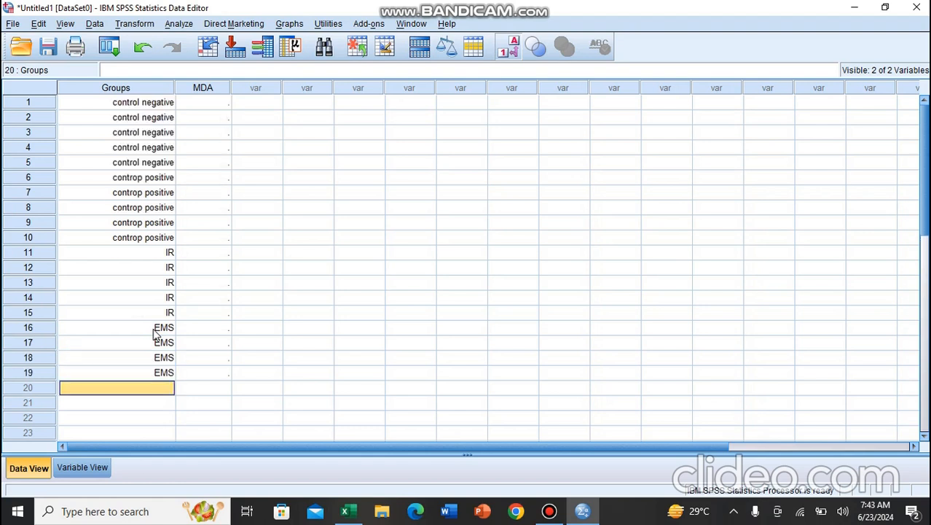
pyautogui.write('3')
pyautogui.press('Return')
# - Enter 4 (EMS+IR) for Groups in rows 21 to 25
pyautogui.write('4')
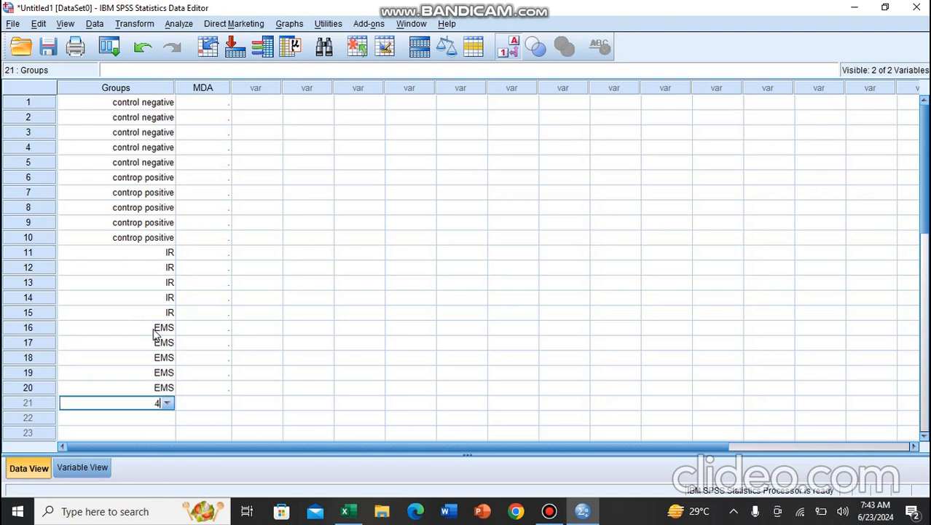
pyautogui.press('Return')
pyautogui.write('4')
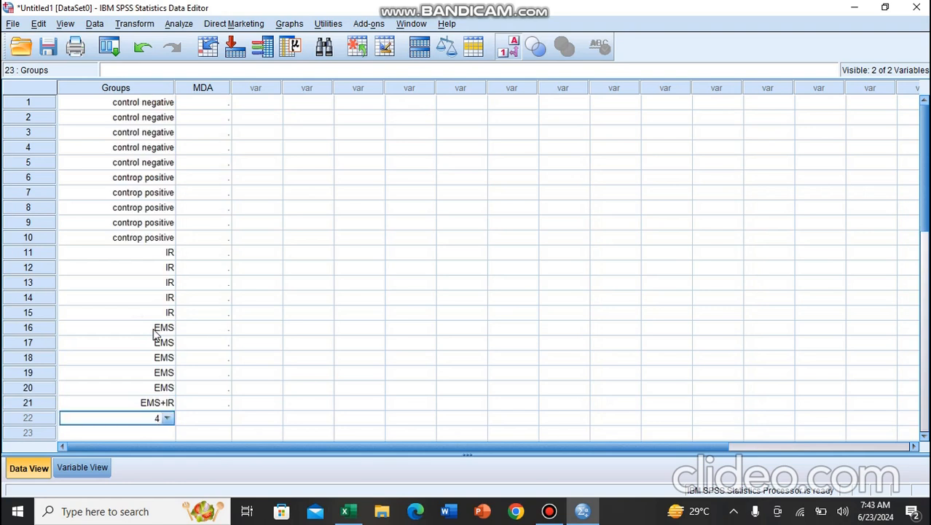
pyautogui.press('Return')
pyautogui.write('4')
pyautogui.press('Return')
pyautogui.write('44')
pyautogui.press('Return')
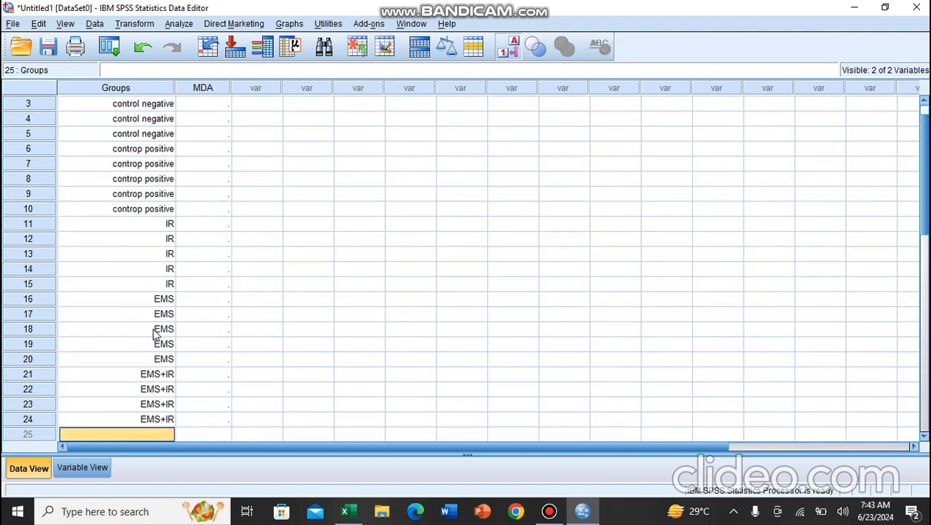
pyautogui.write('44')
pyautogui.press('Return')
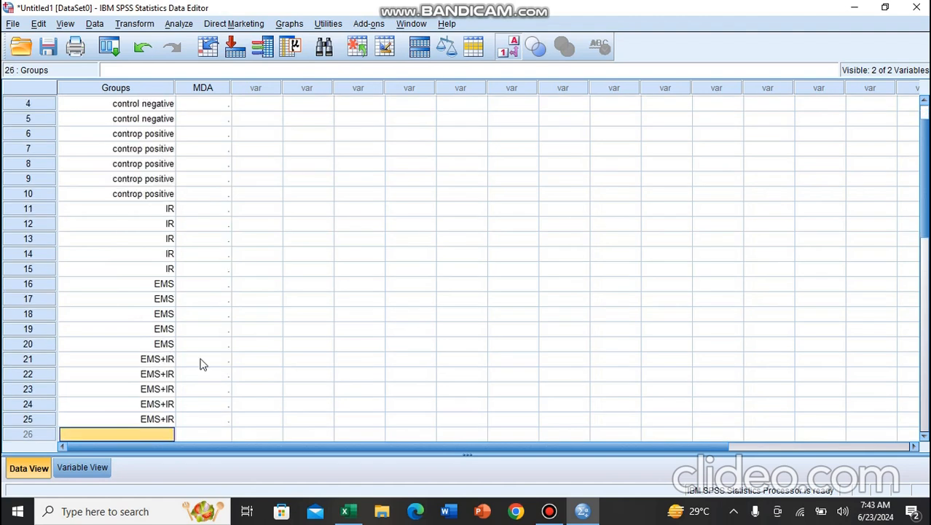
# - Switch to the Excel workbook and copy the MDA (serum) values in C2:C26
pyautogui.scroll(1, 183, 160)
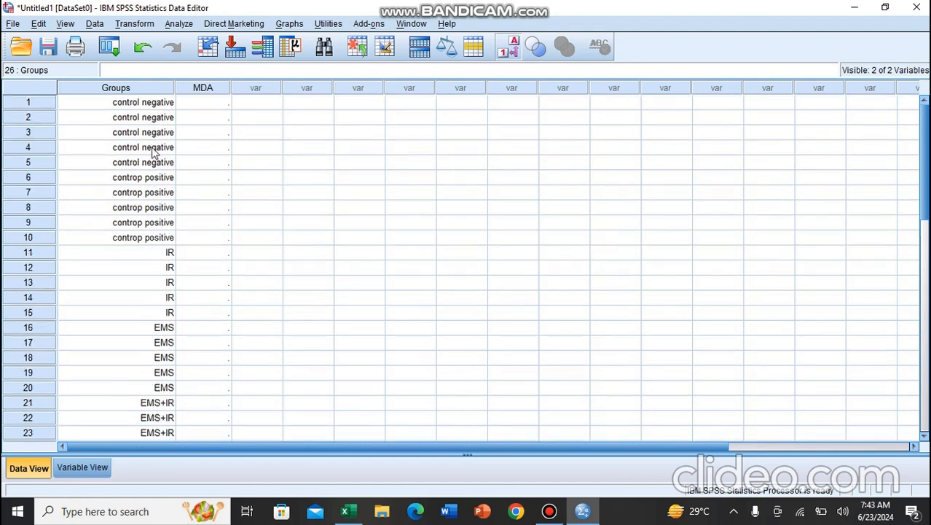
pyautogui.scroll(-2, 127, 254)
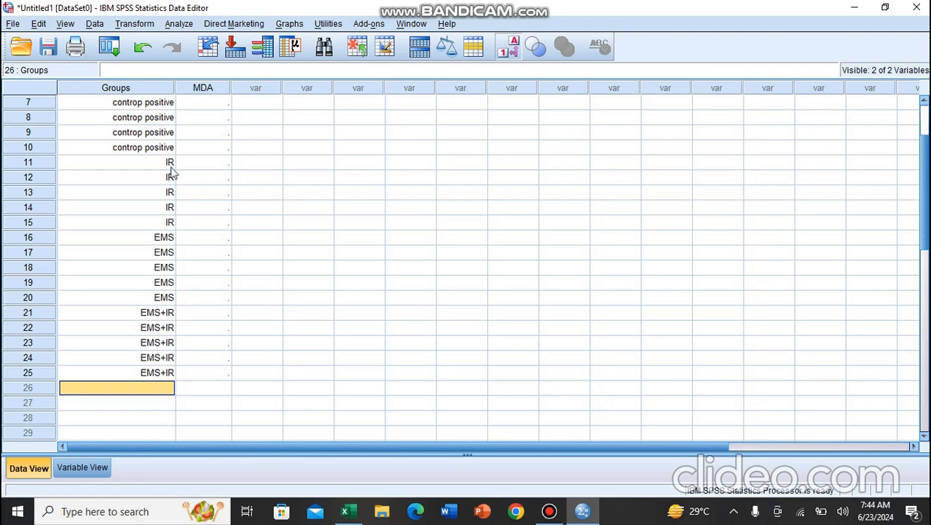
pyautogui.scroll(2, 175, 173)
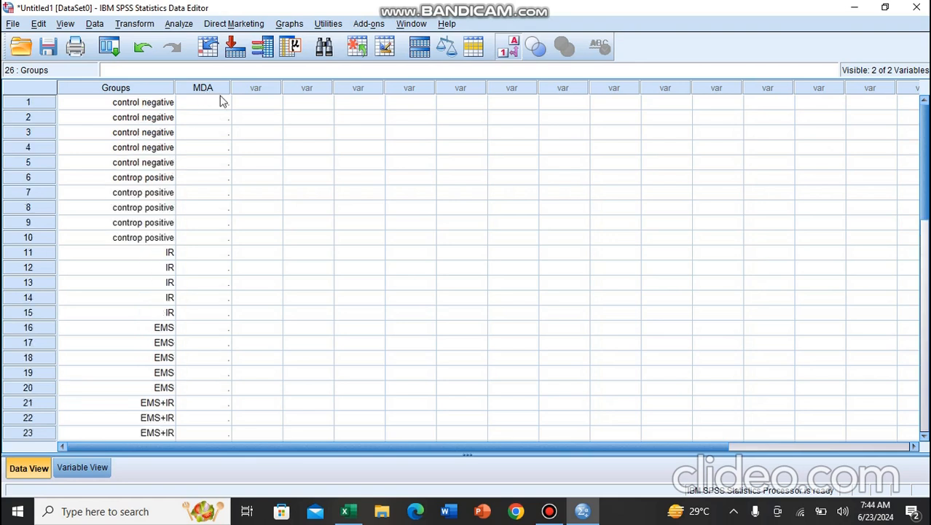
pyautogui.click(357, 506)
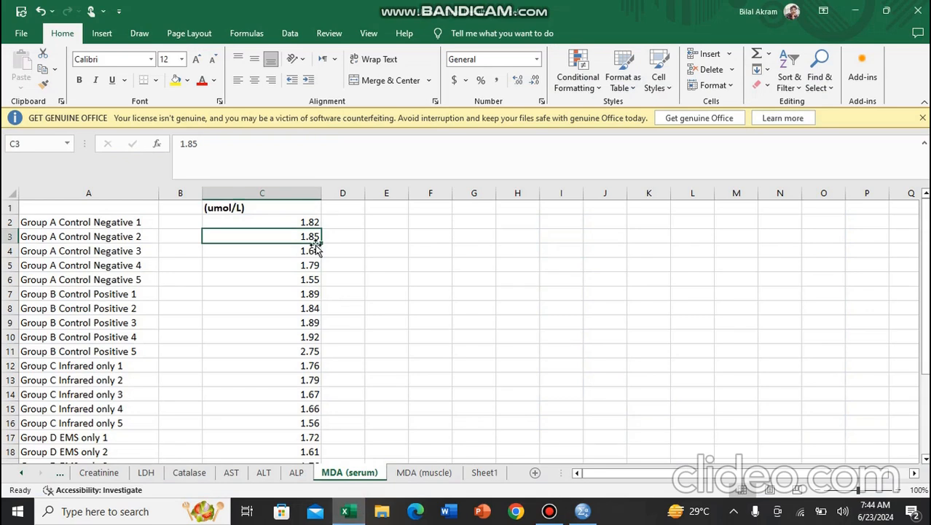
pyautogui.click(311, 222)
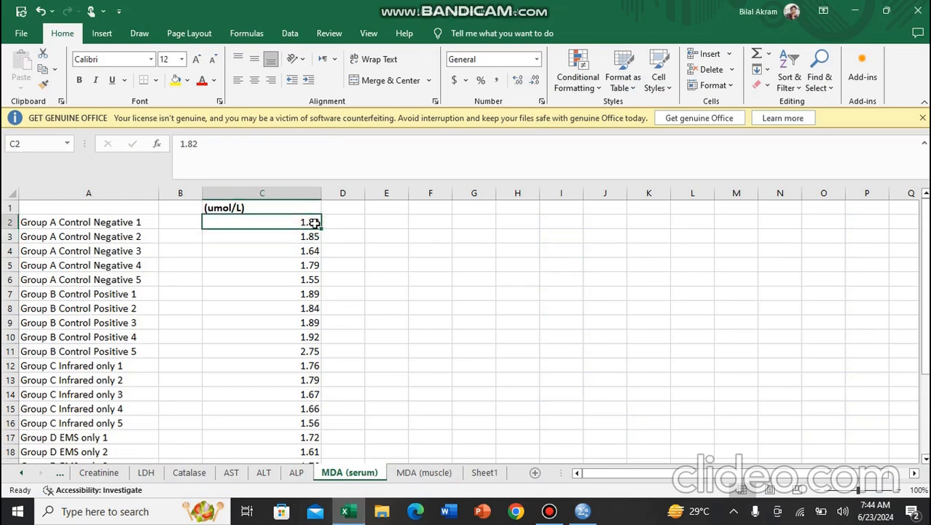
pyautogui.moveTo(309, 222); pyautogui.dragTo(299, 437)
pyautogui.scroll(3, 297, 379)
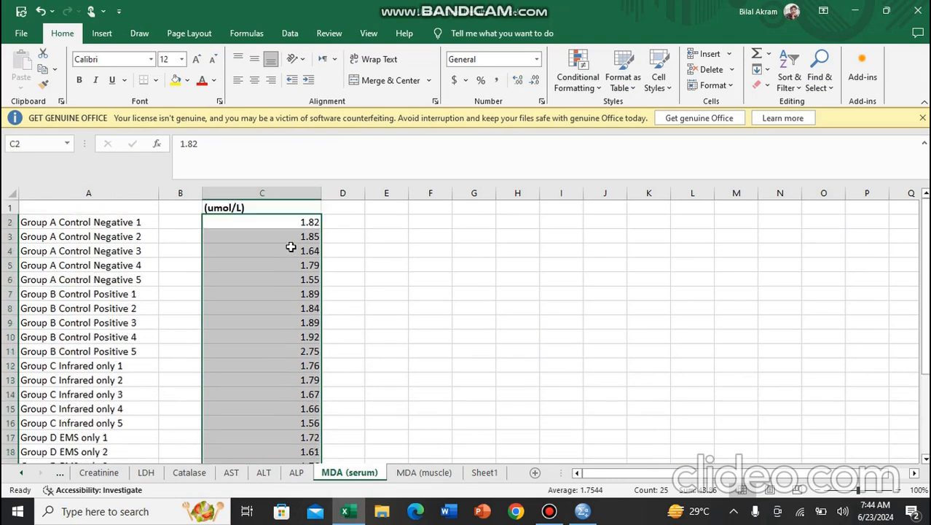
pyautogui.rightClick(290, 247)
pyautogui.click(316, 198)
# - Switch back to SPSS and paste the copied values into the MDA column starting at row 1
pyautogui.click(582, 511)
pyautogui.click(198, 104)
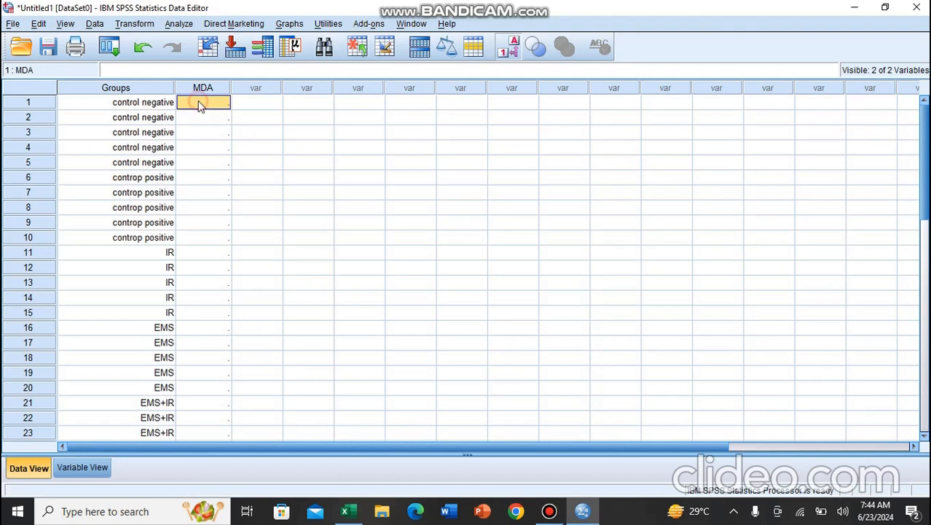
pyautogui.rightClick(200, 106)
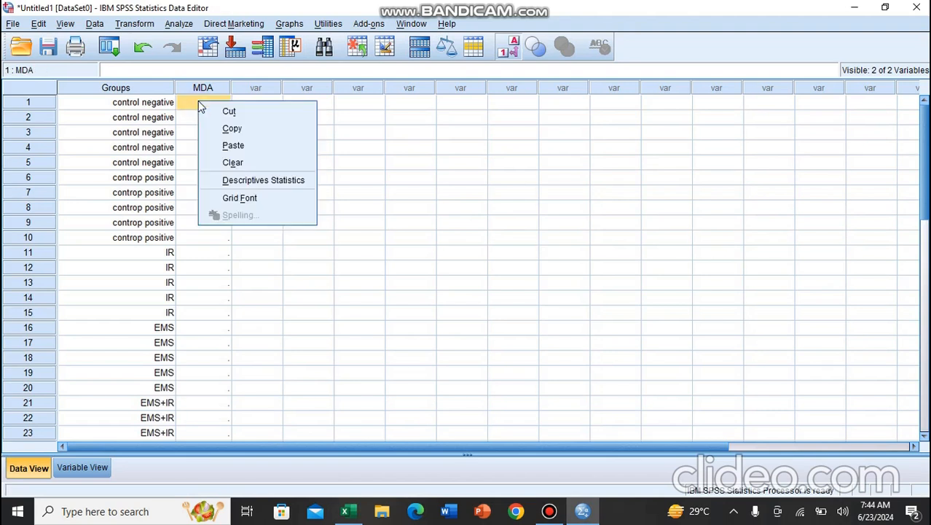
pyautogui.click(231, 145)
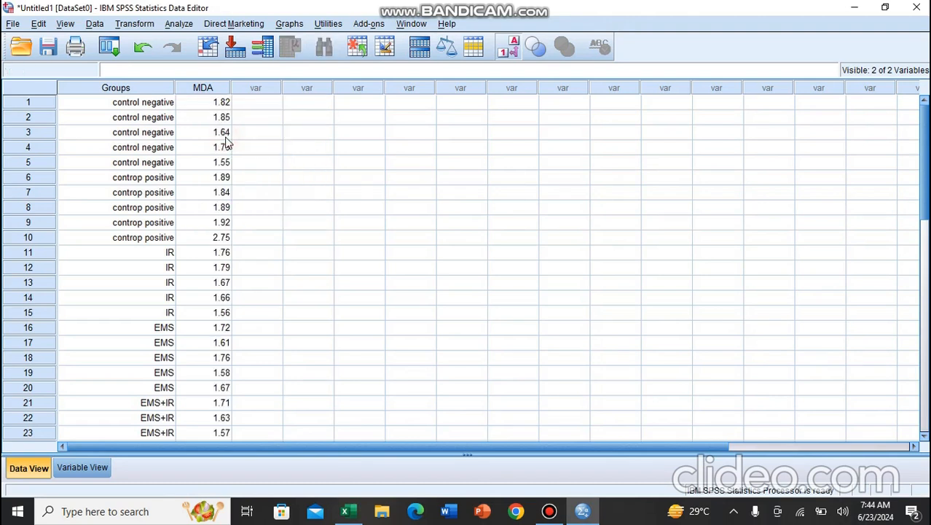
# - Check the pasted MDA values and group labels against the Excel sheet, and review the variable definitions in SPSS
pyautogui.scroll(-2, 281, 320)
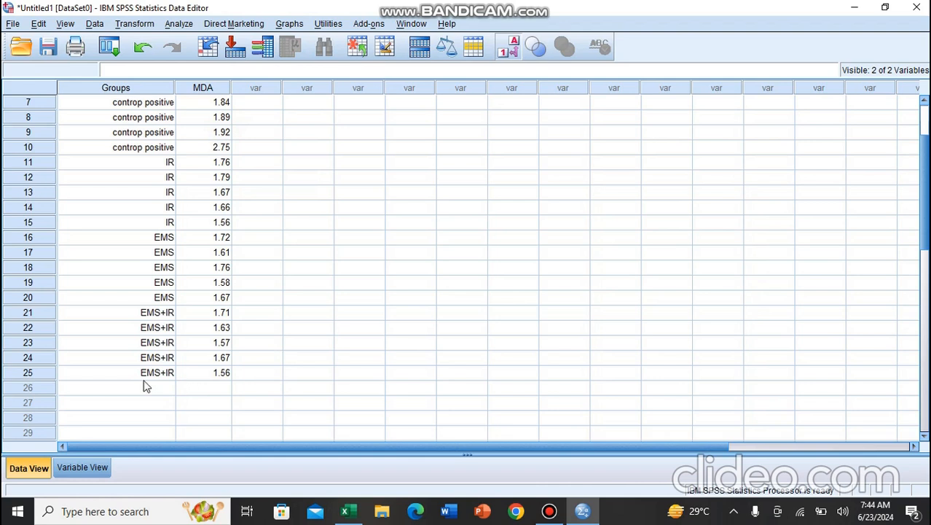
pyautogui.scroll(2, 240, 386)
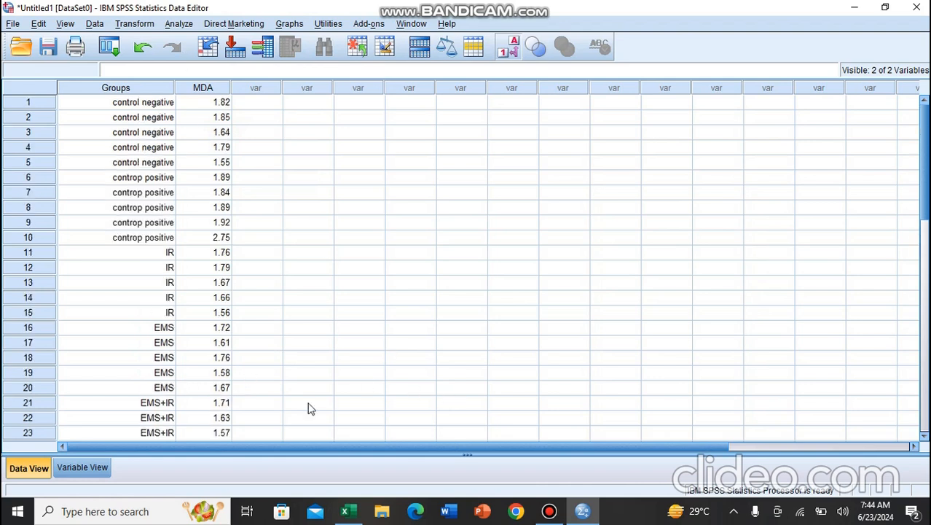
pyautogui.click(346, 512)
pyautogui.scroll(-2, 421, 318)
pyautogui.scroll(-1, 199, 366)
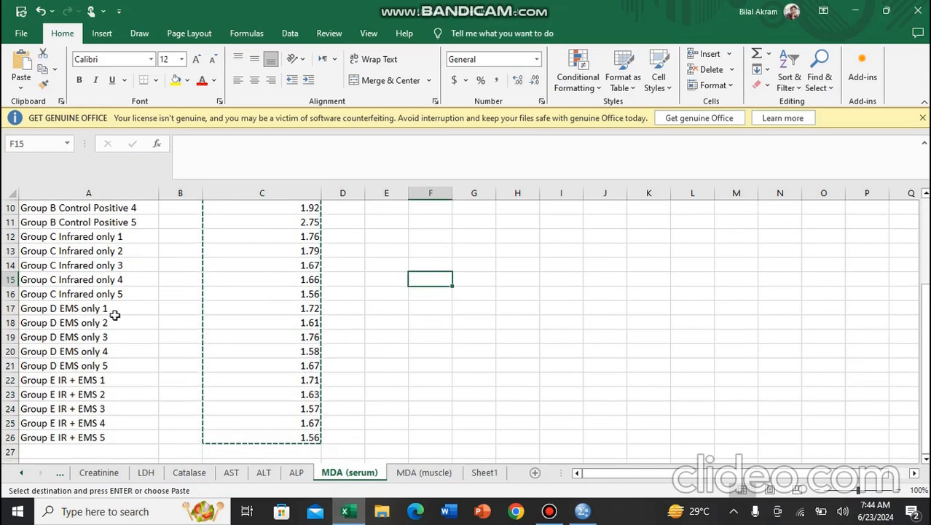
pyautogui.click(311, 309)
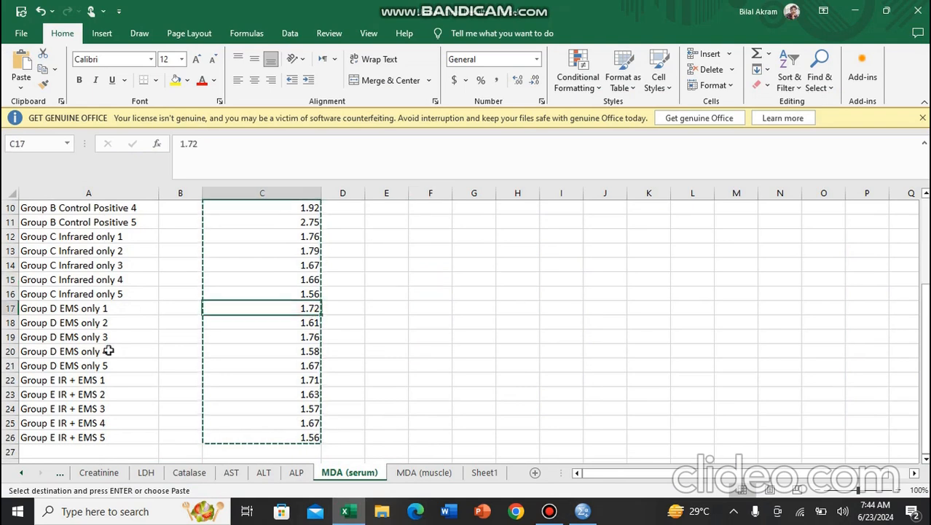
pyautogui.click(583, 511)
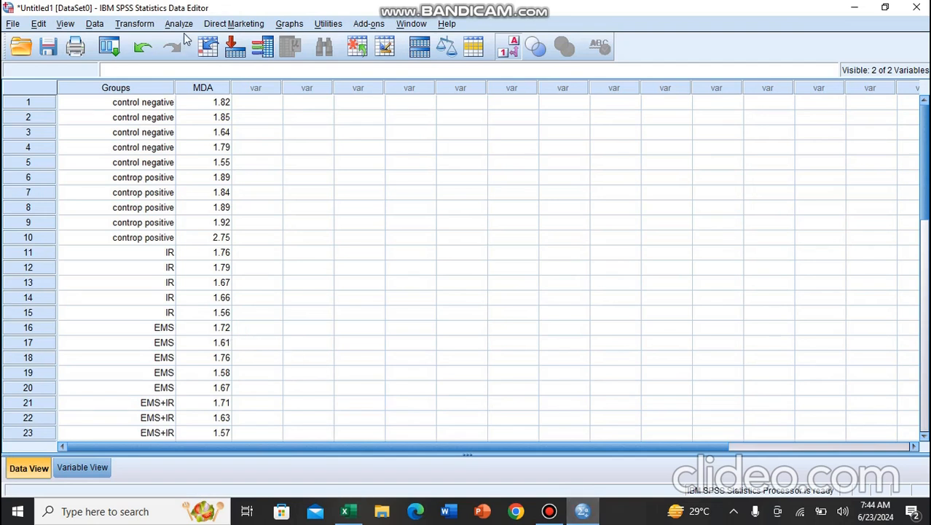
pyautogui.scroll(-1, 215, 371)
pyautogui.click(109, 466)
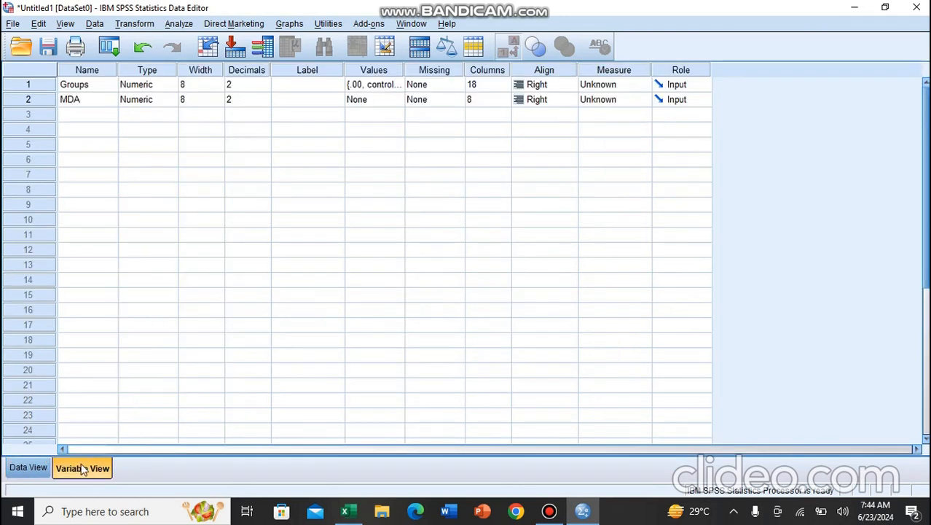
pyautogui.click(32, 467)
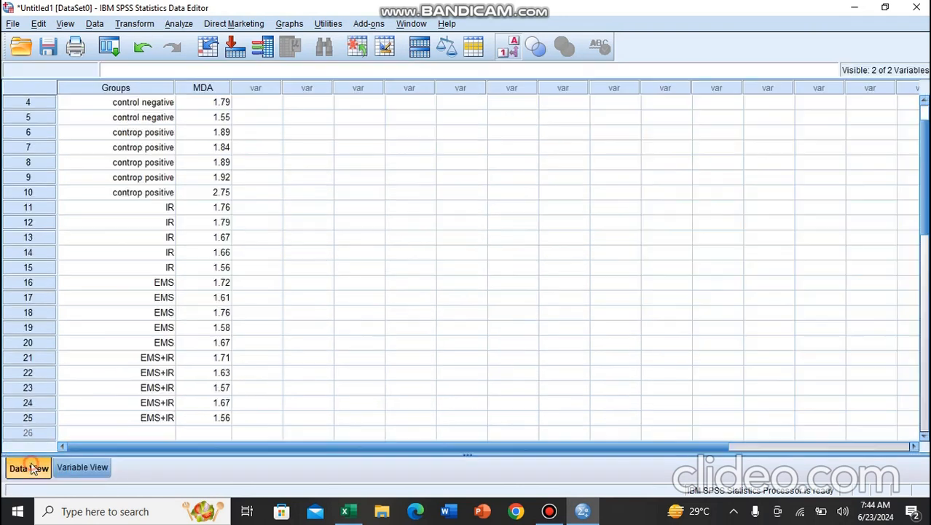
# - Set up a One-Way ANOVA with Groups as the factor and MDA as the dependent variable
pyautogui.click(183, 26)
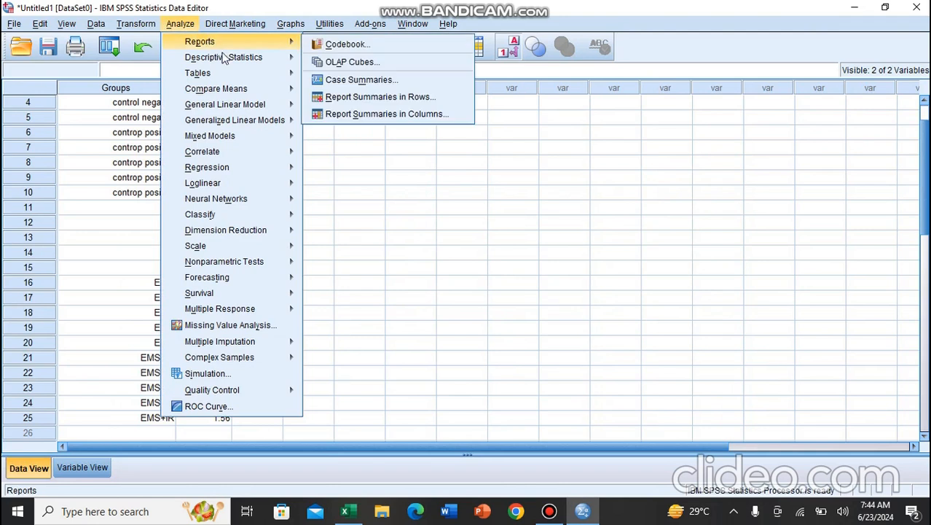
pyautogui.moveTo(235, 87)
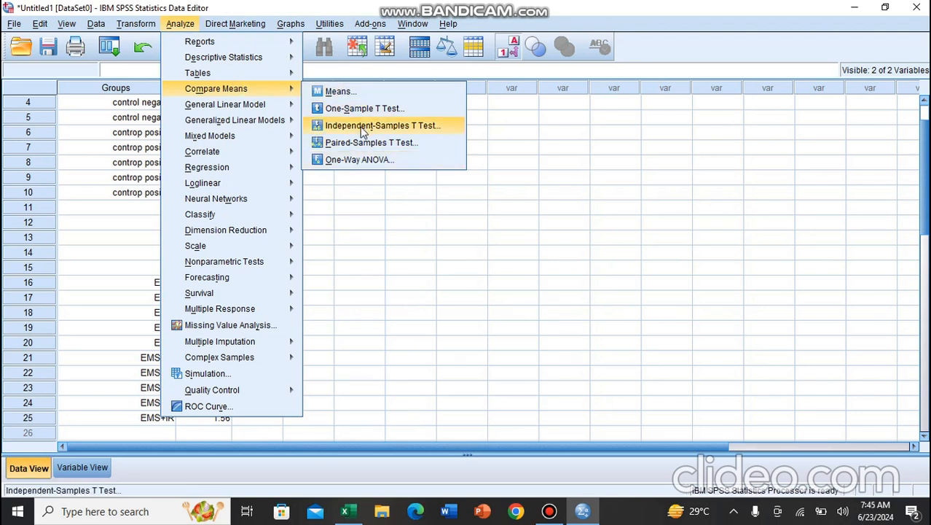
pyautogui.click(334, 161)
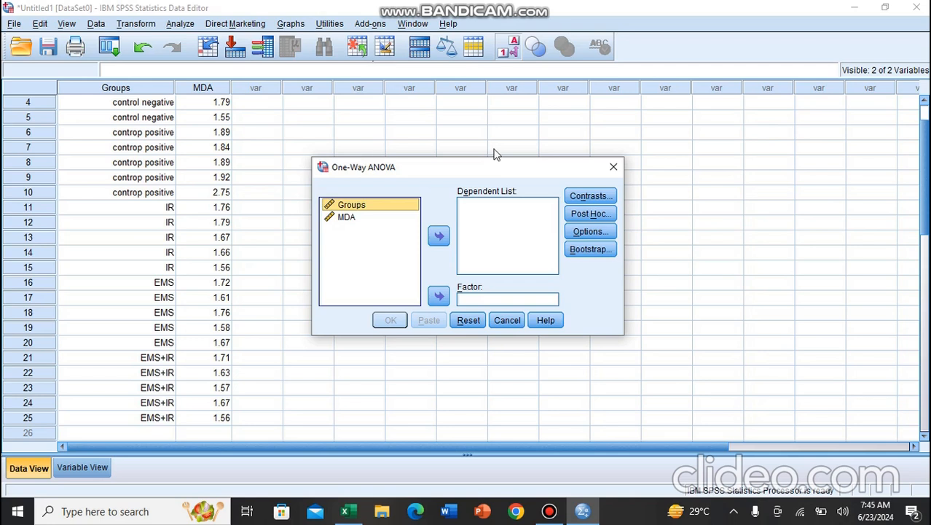
pyautogui.click(395, 209)
pyautogui.click(446, 296)
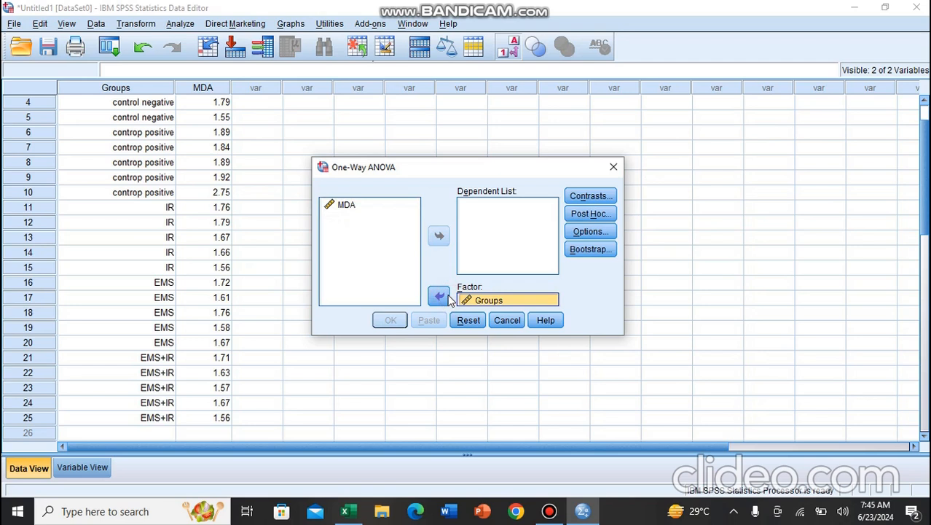
pyautogui.click(353, 207)
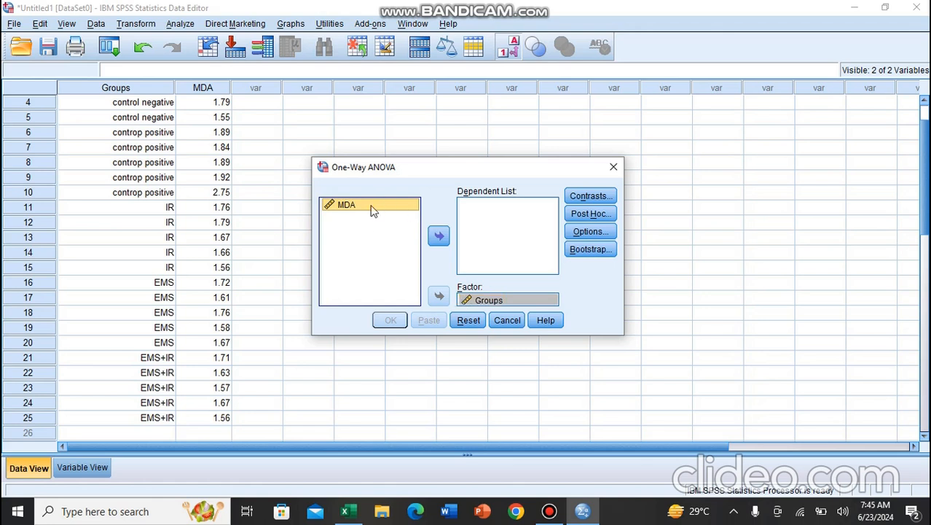
pyautogui.click(441, 238)
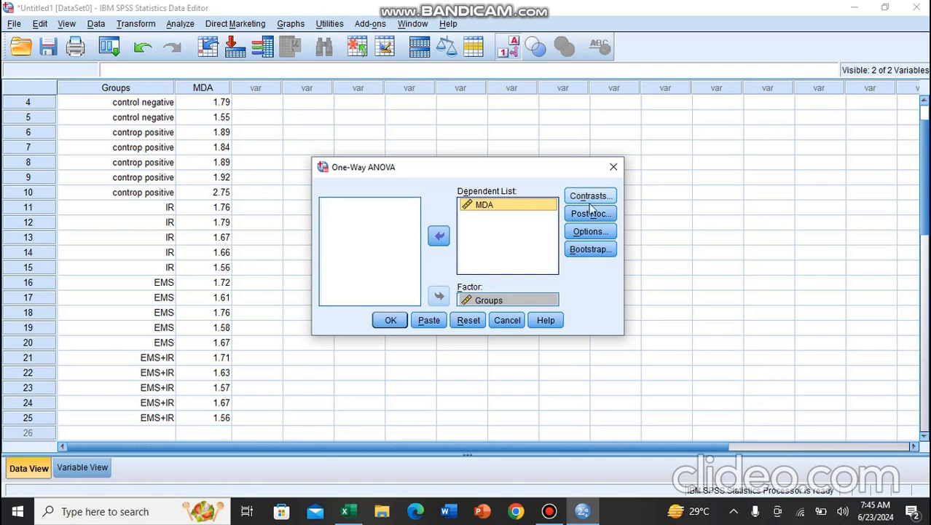
# - Enable descriptive statistics and the Tukey post hoc test for the ANOVA
pyautogui.click(591, 232)
pyautogui.click(436, 184)
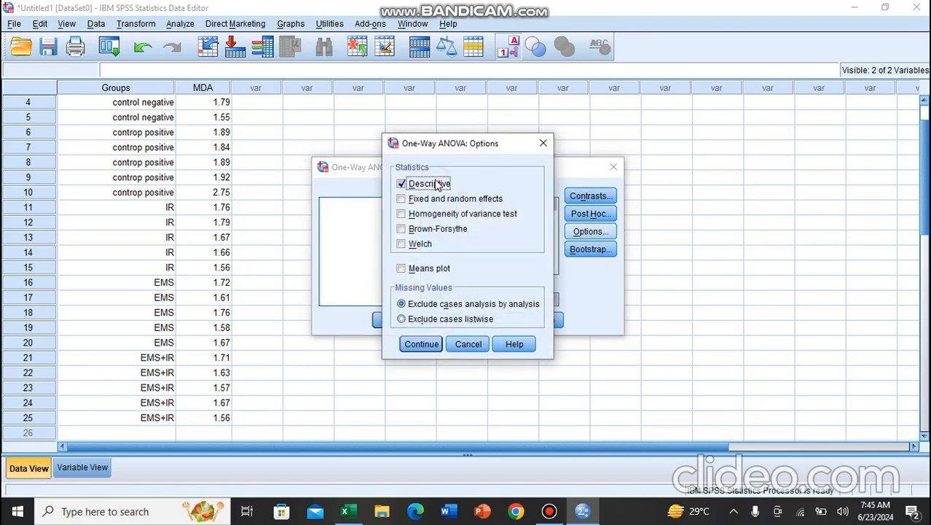
pyautogui.click(422, 343)
pyautogui.click(590, 214)
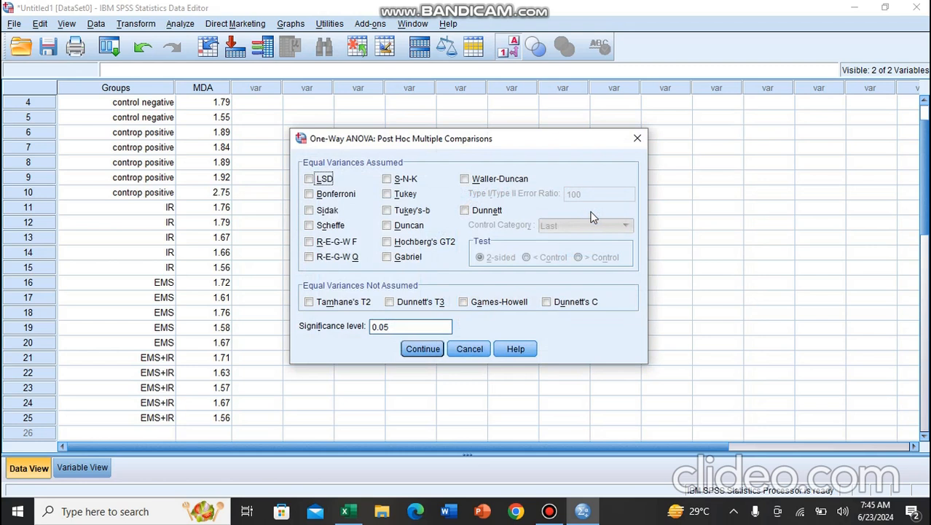
pyautogui.click(405, 195)
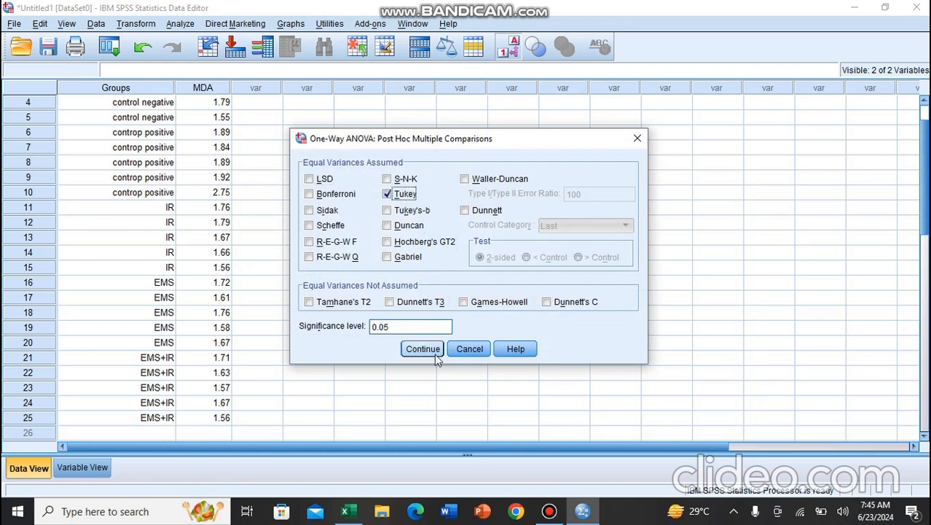
pyautogui.click(433, 353)
# - Review the selected ANOVA statistics options and the significance level of the post hoc comparisons
pyautogui.click(590, 232)
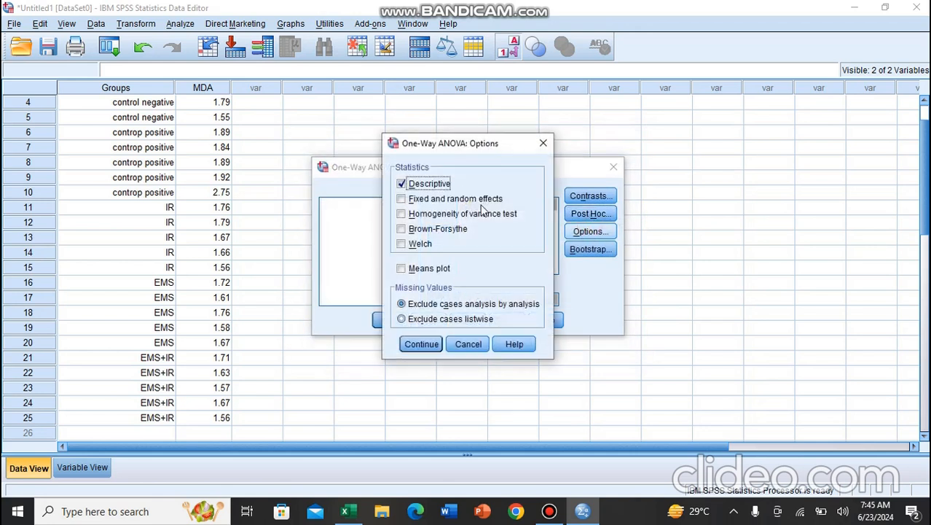
pyautogui.click(421, 343)
pyautogui.click(589, 212)
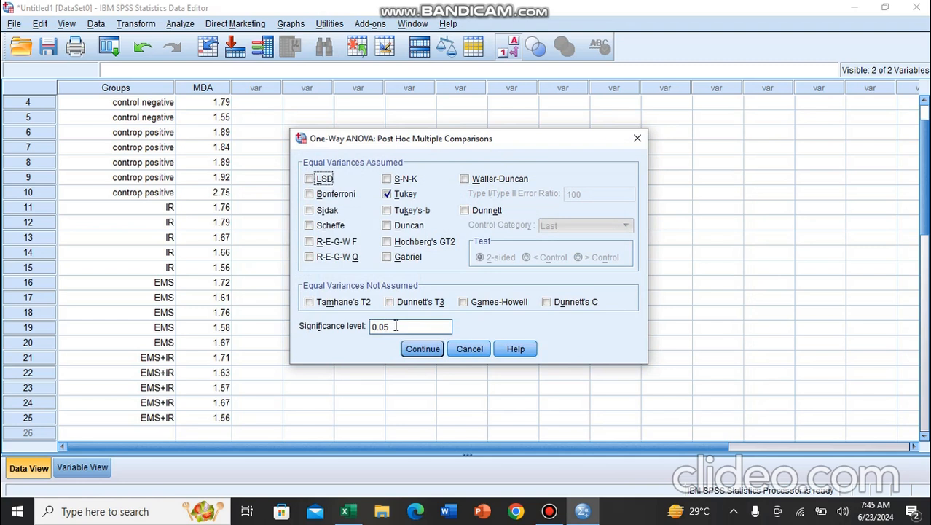
pyautogui.click(396, 325)
pyautogui.click(469, 349)
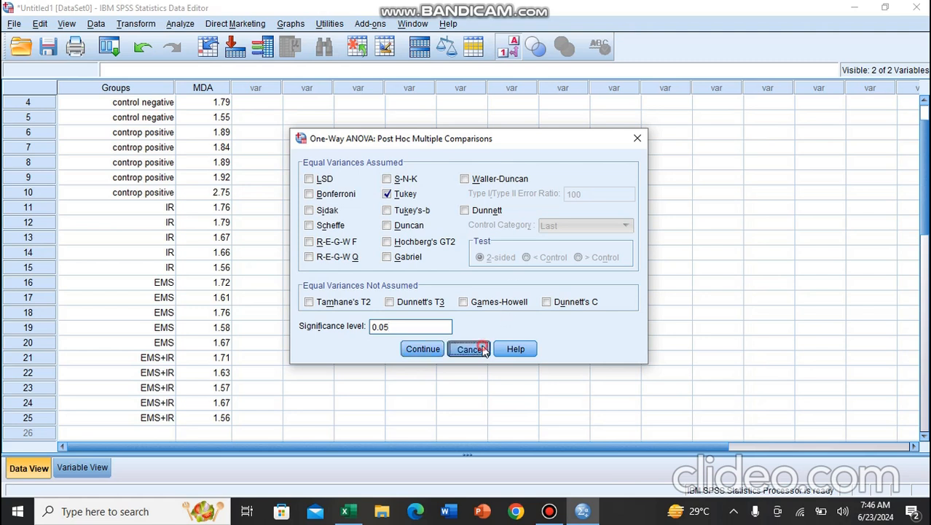
# - Add the means plot and the homogeneity of variance test to the ANOVA options and run the analysis
pyautogui.click(594, 231)
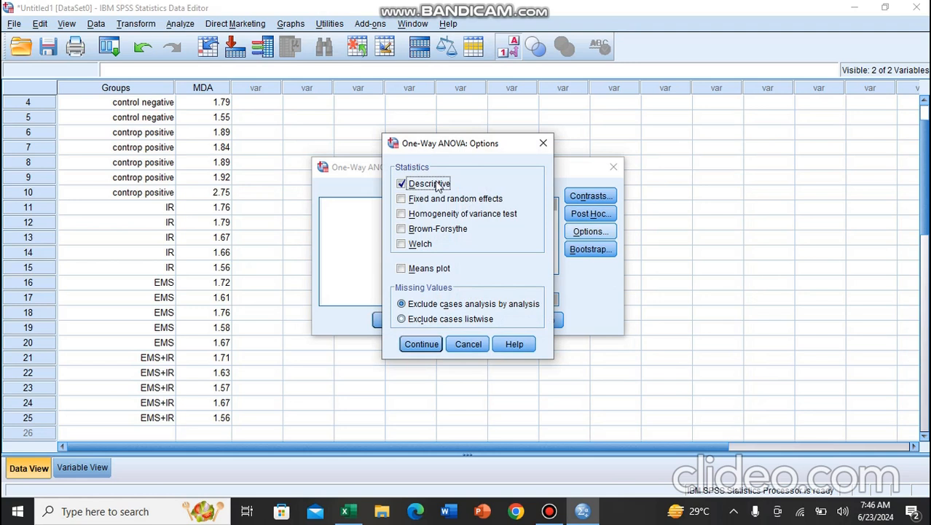
pyautogui.click(418, 269)
pyautogui.click(446, 216)
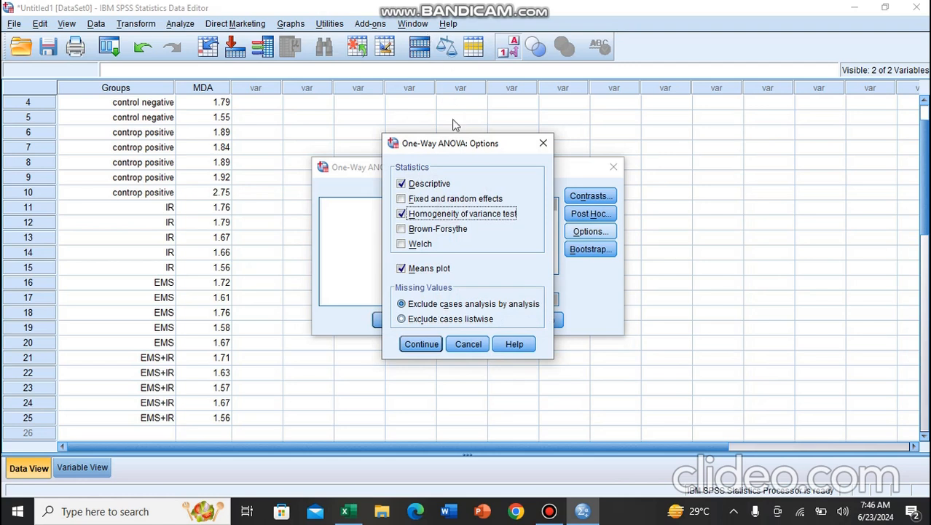
pyautogui.click(417, 344)
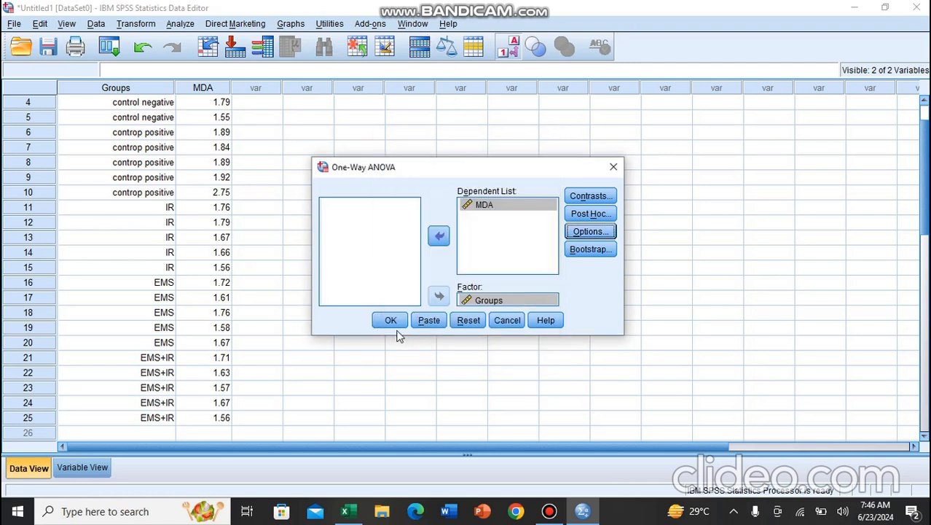
pyautogui.click(389, 319)
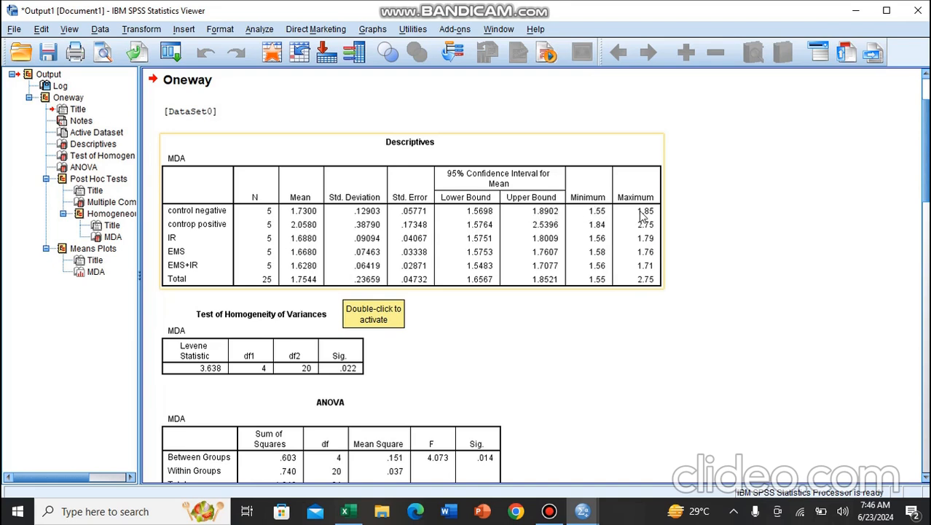
# - Examine the output tables and display the full-precision Sig. value for Between Groups in the ANOVA table
pyautogui.scroll(-1, 236, 275)
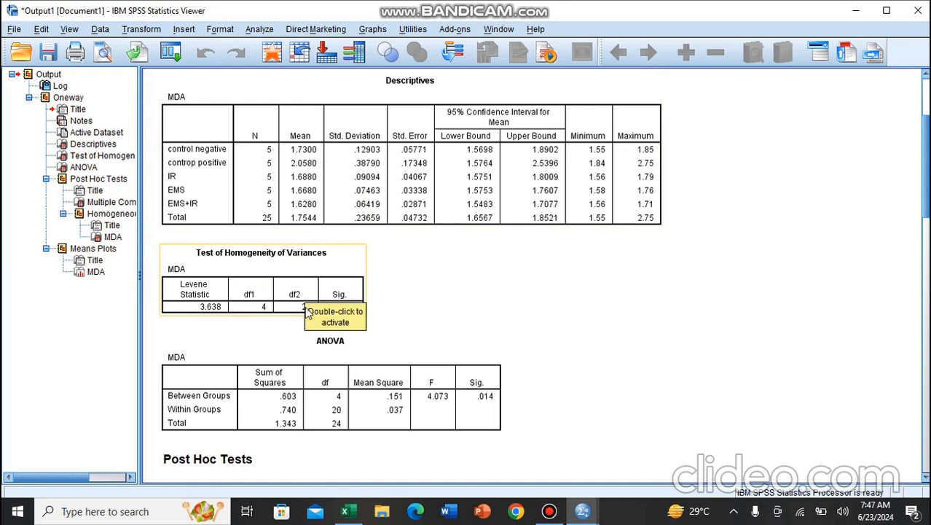
pyautogui.scroll(-5, 321, 343)
pyautogui.scroll(2, 306, 429)
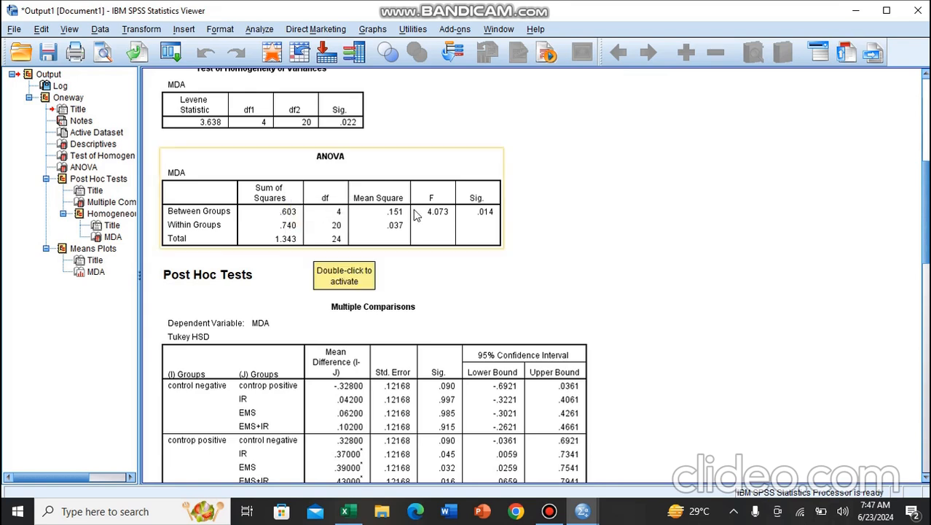
pyautogui.click(481, 212)
pyautogui.doubleClick(482, 213)
pyautogui.doubleClick(482, 214)
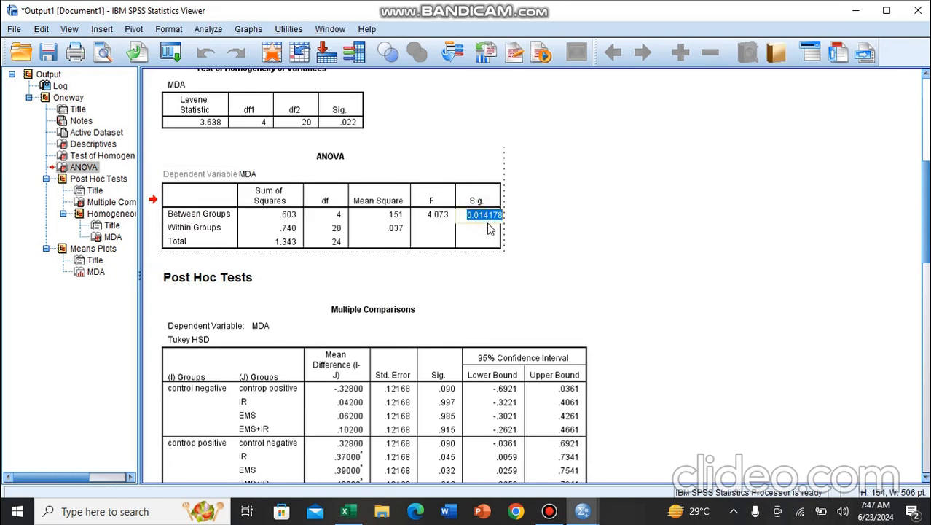
# - Leave the ANOVA table's editing mode and examine the Tukey multiple comparisons, homogeneous subsets and means plot for MDA
pyautogui.click(645, 296)
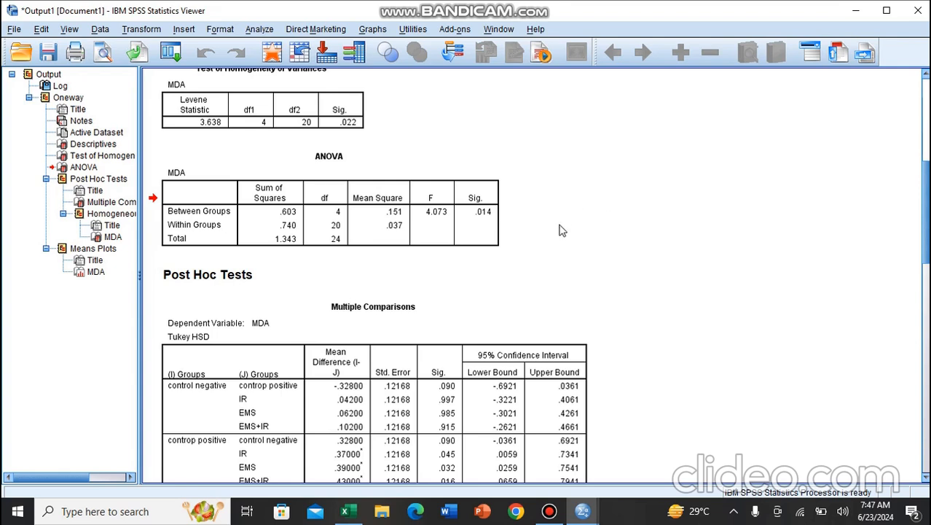
pyautogui.scroll(-5, 563, 234)
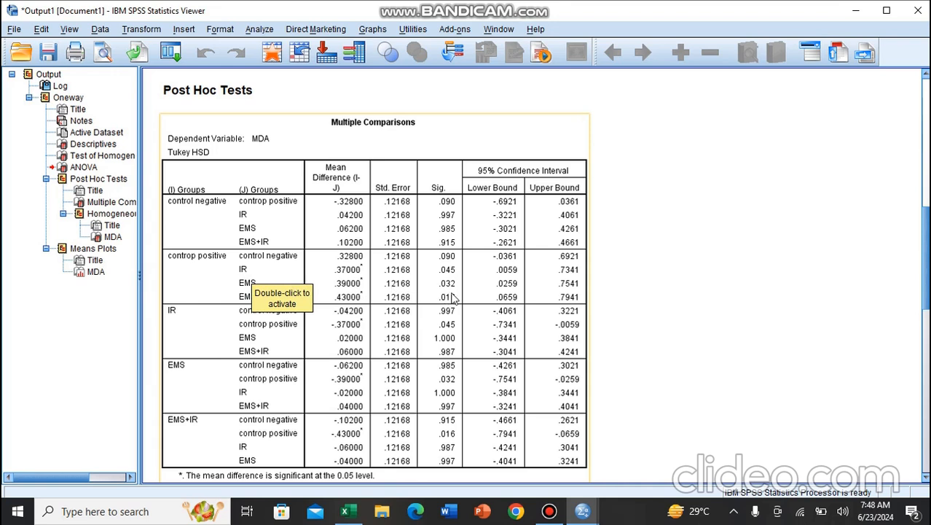
pyautogui.scroll(-2, 447, 299)
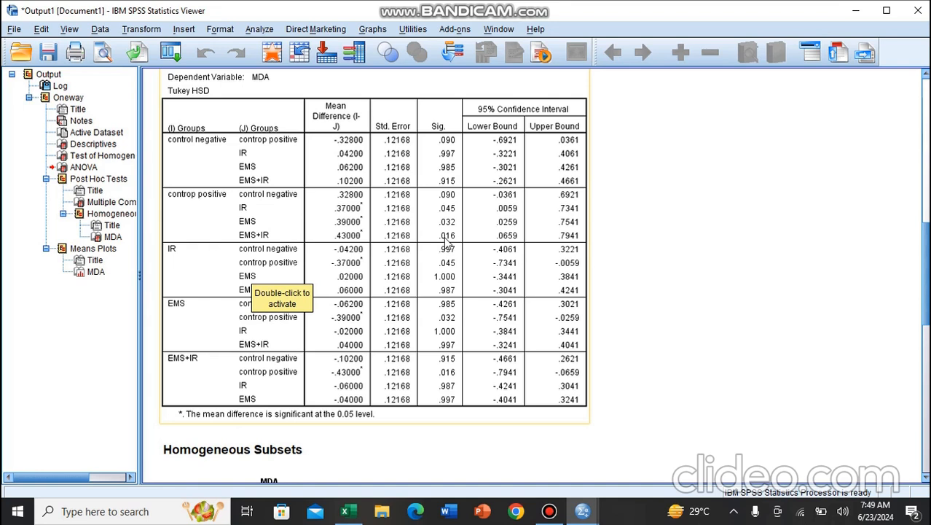
pyautogui.scroll(-5, 446, 245)
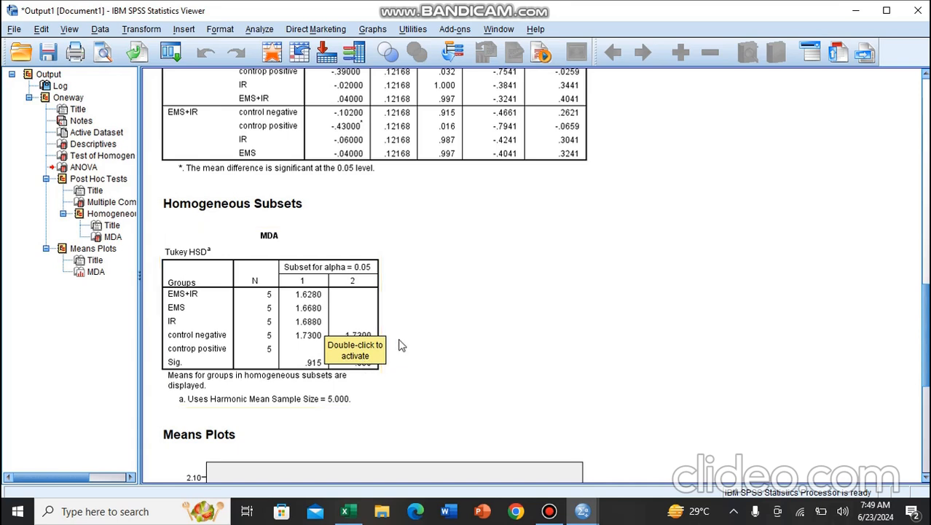
pyautogui.scroll(-1, 401, 345)
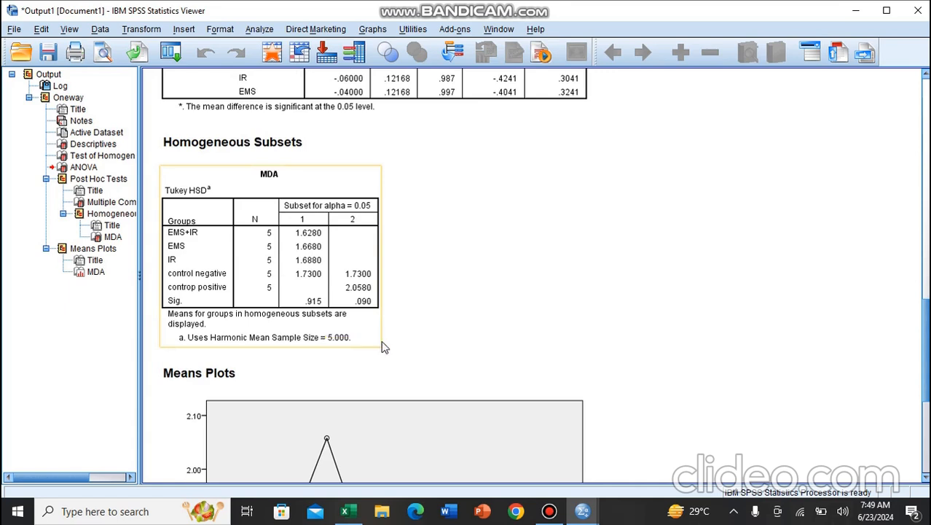
pyautogui.scroll(-5, 384, 347)
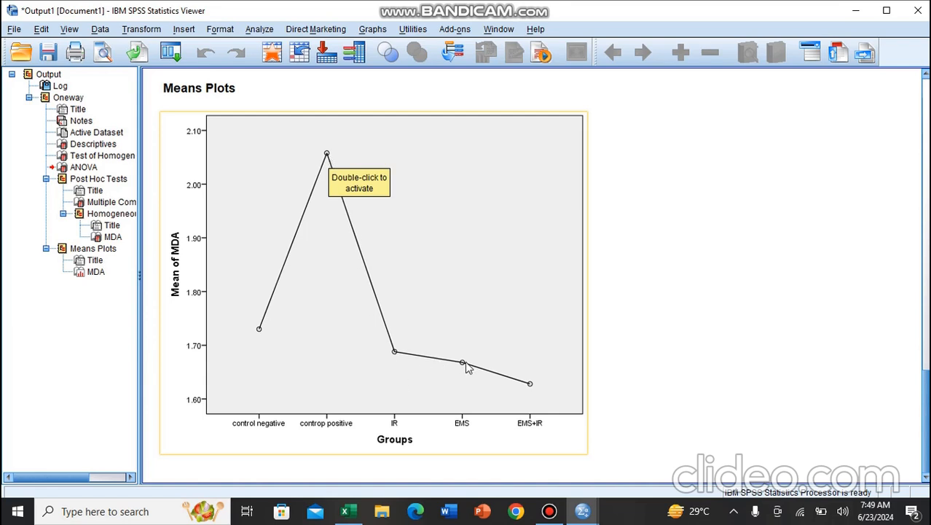
pyautogui.scroll(3, 589, 352)
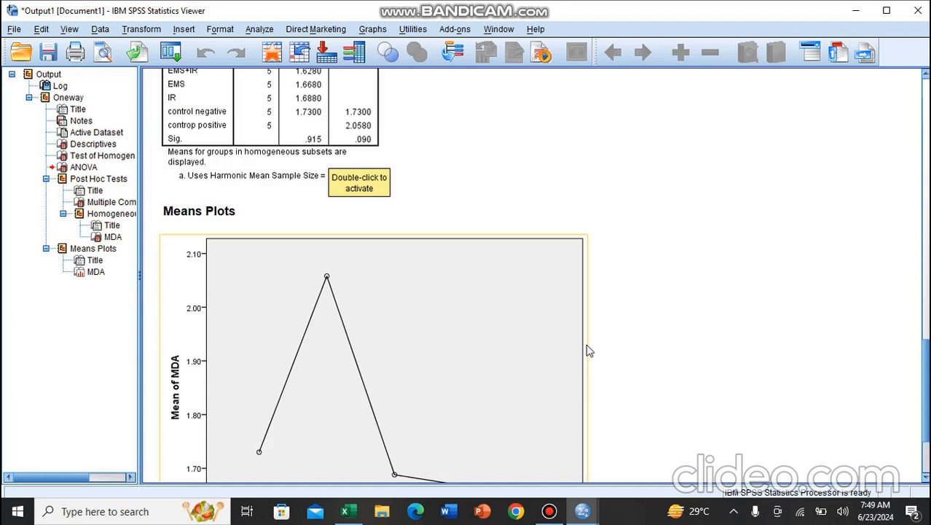
pyautogui.scroll(2, 589, 351)
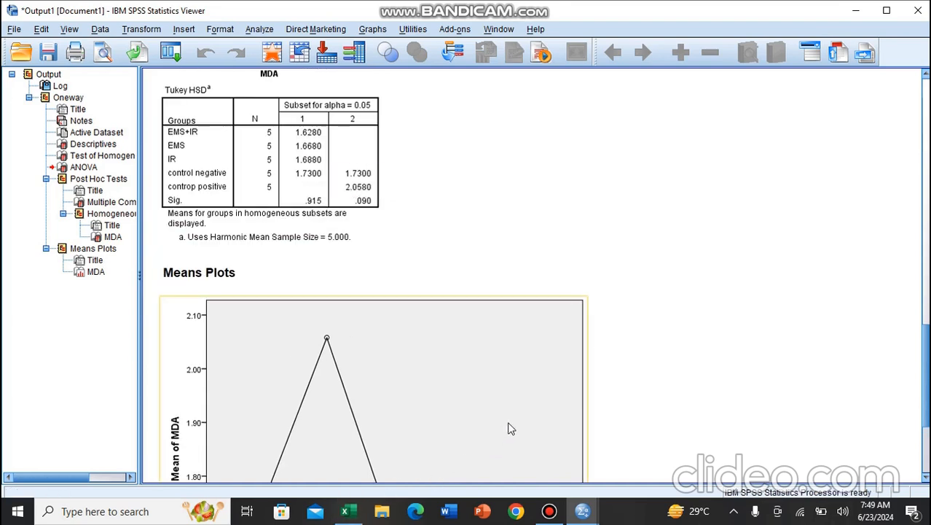
pyautogui.click(549, 511)
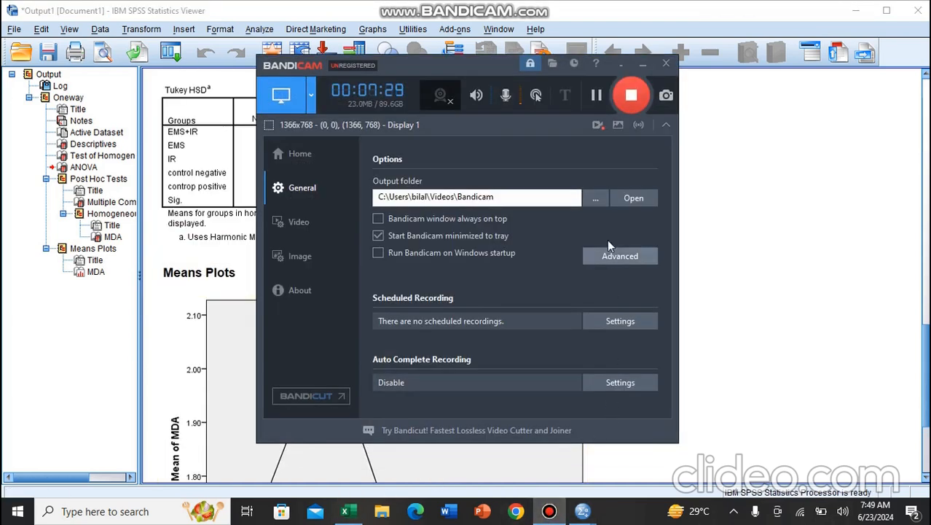